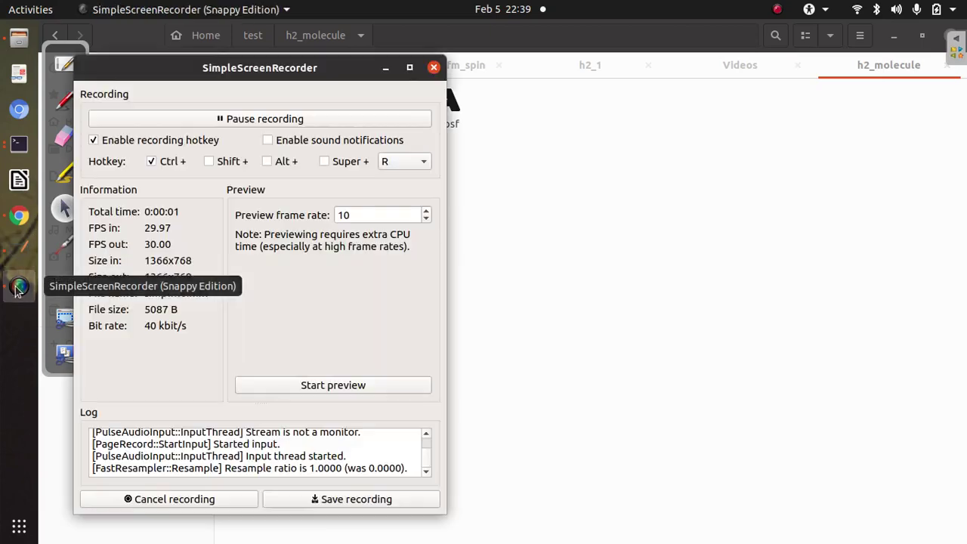
Step: Minimise the SimpleScreenRecorder window so it keeps recording in the background
{"action": "left_click", "coordinate": [388, 69]}
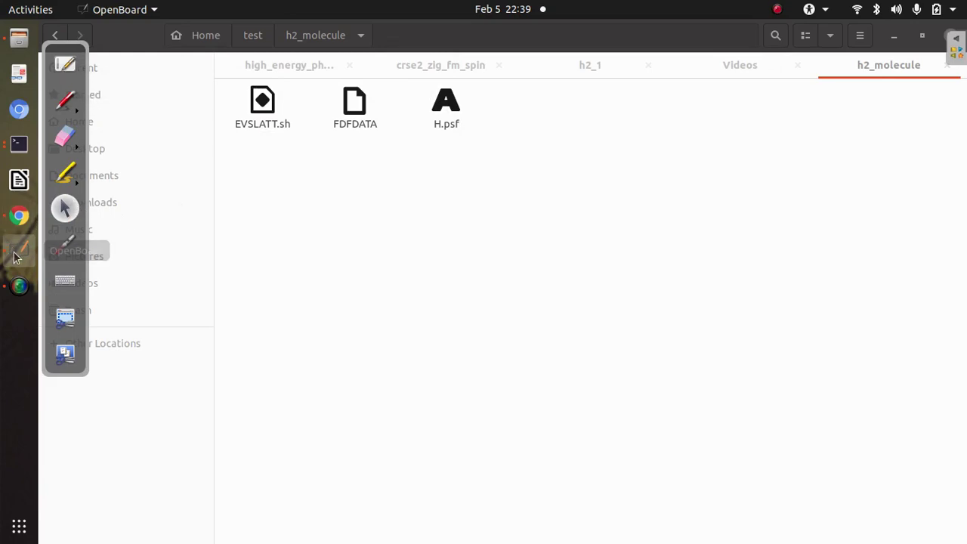
Step: On the full whiteboard, handwrite the title 'H2-molecule simulation using SIESTA code'
{"action": "left_click", "coordinate": [74, 65]}
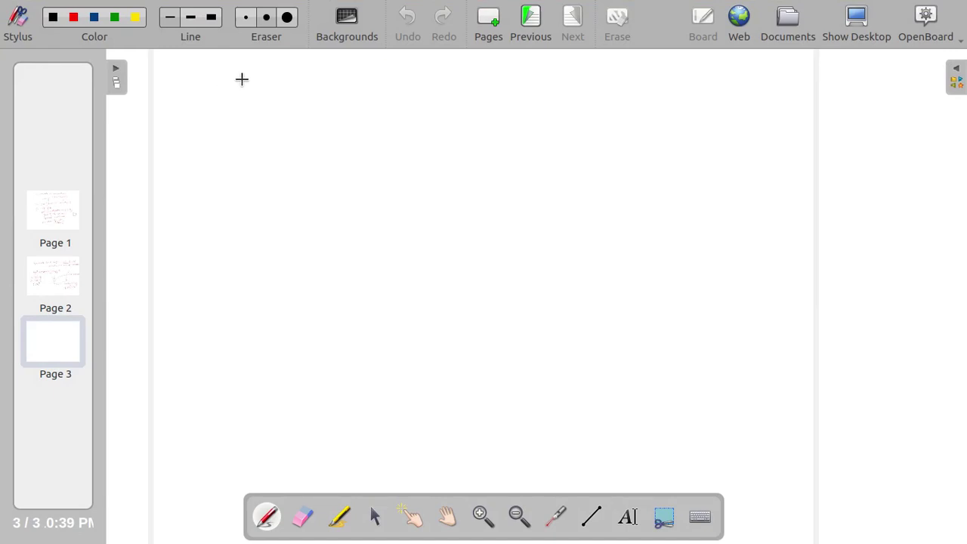
{"action": "mouse_move", "coordinate": [250, 74]}
{"action": "left_mouse_down"}
{"action": "mouse_move", "coordinate": [286, 90]}
{"action": "mouse_move", "coordinate": [307, 70]}
{"action": "mouse_move", "coordinate": [311, 84]}
{"action": "mouse_move", "coordinate": [341, 89]}
{"action": "mouse_move", "coordinate": [423, 74]}
{"action": "mouse_move", "coordinate": [440, 91]}
{"action": "mouse_move", "coordinate": [464, 75]}
{"action": "mouse_move", "coordinate": [588, 75]}
{"action": "left_mouse_up"}
{"action": "mouse_move", "coordinate": [337, 132]}
{"action": "left_mouse_down"}
{"action": "mouse_move", "coordinate": [395, 121]}
{"action": "mouse_move", "coordinate": [422, 148]}
{"action": "mouse_move", "coordinate": [455, 121]}
{"action": "mouse_move", "coordinate": [450, 135]}
{"action": "mouse_move", "coordinate": [492, 133]}
{"action": "mouse_move", "coordinate": [489, 121]}
{"action": "mouse_move", "coordinate": [503, 128]}
{"action": "mouse_move", "coordinate": [523, 117]}
{"action": "mouse_move", "coordinate": [540, 132]}
{"action": "mouse_move", "coordinate": [541, 122]}
{"action": "mouse_move", "coordinate": [584, 130]}
{"action": "mouse_move", "coordinate": [616, 119]}
{"action": "mouse_move", "coordinate": [639, 130]}
{"action": "left_mouse_up"}
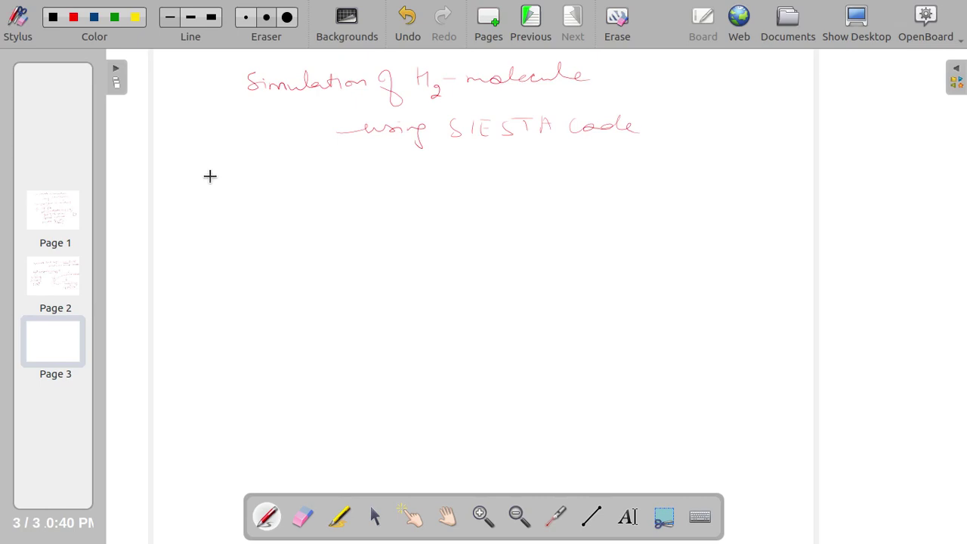
Step: Write 'fdf file → Structural Information, Types of approximations, Various simulation parameters' and a 'psf' heading
{"action": "mouse_move", "coordinate": [210, 174]}
{"action": "left_mouse_down"}
{"action": "mouse_move", "coordinate": [240, 194]}
{"action": "mouse_move", "coordinate": [255, 184]}
{"action": "mouse_move", "coordinate": [274, 206]}
{"action": "mouse_move", "coordinate": [284, 186]}
{"action": "mouse_move", "coordinate": [313, 190]}
{"action": "left_mouse_up"}
{"action": "mouse_move", "coordinate": [198, 307]}
{"action": "left_mouse_down"}
{"action": "mouse_move", "coordinate": [198, 331]}
{"action": "mouse_move", "coordinate": [201, 321]}
{"action": "mouse_move", "coordinate": [235, 316]}
{"action": "mouse_move", "coordinate": [232, 343]}
{"action": "left_mouse_up"}
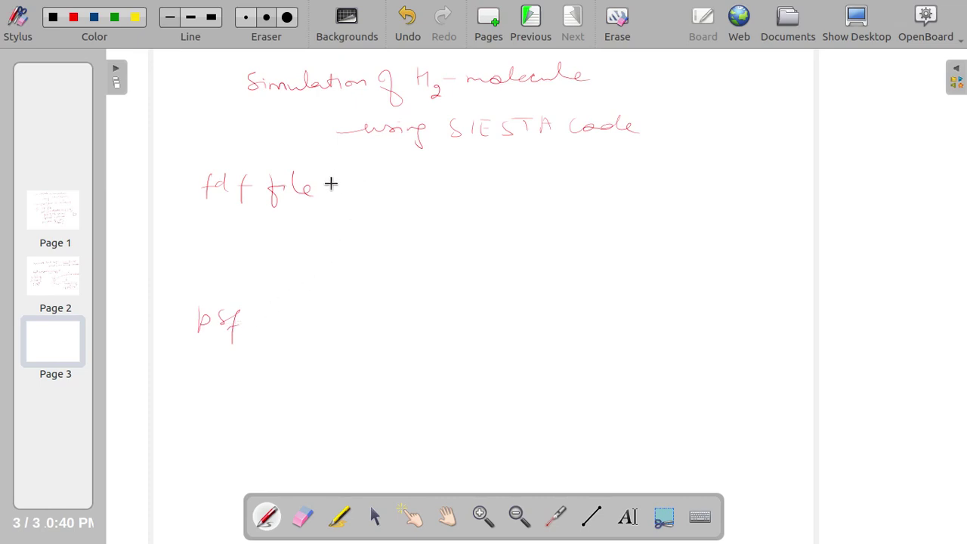
{"action": "mouse_move", "coordinate": [331, 183]}
{"action": "left_mouse_down"}
{"action": "mouse_move", "coordinate": [497, 183]}
{"action": "mouse_move", "coordinate": [513, 171]}
{"action": "mouse_move", "coordinate": [563, 196]}
{"action": "mouse_move", "coordinate": [585, 178]}
{"action": "mouse_move", "coordinate": [694, 175]}
{"action": "left_mouse_up"}
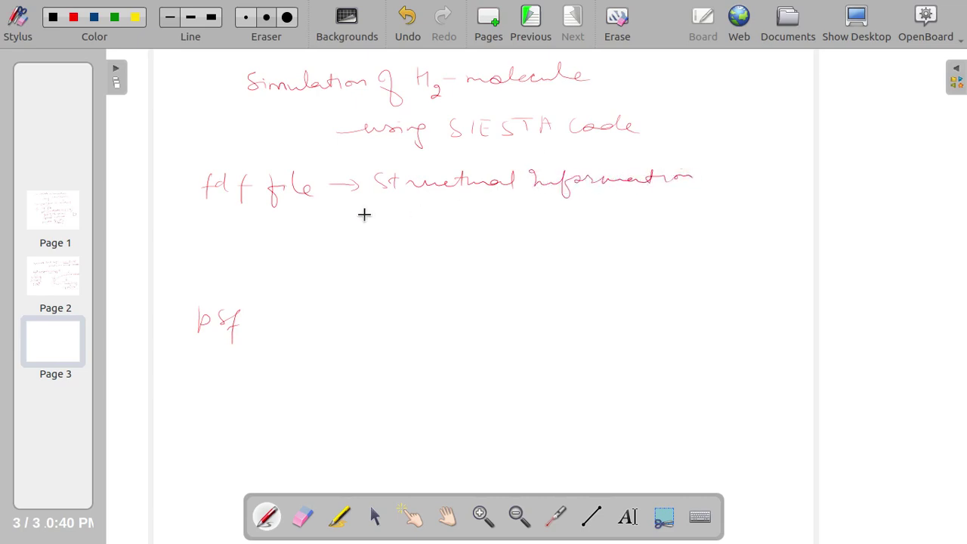
{"action": "mouse_move", "coordinate": [360, 205]}
{"action": "left_mouse_down"}
{"action": "mouse_move", "coordinate": [391, 229]}
{"action": "mouse_move", "coordinate": [446, 210]}
{"action": "mouse_move", "coordinate": [501, 229]}
{"action": "mouse_move", "coordinate": [574, 211]}
{"action": "mouse_move", "coordinate": [672, 216]}
{"action": "mouse_move", "coordinate": [655, 201]}
{"action": "left_mouse_up"}
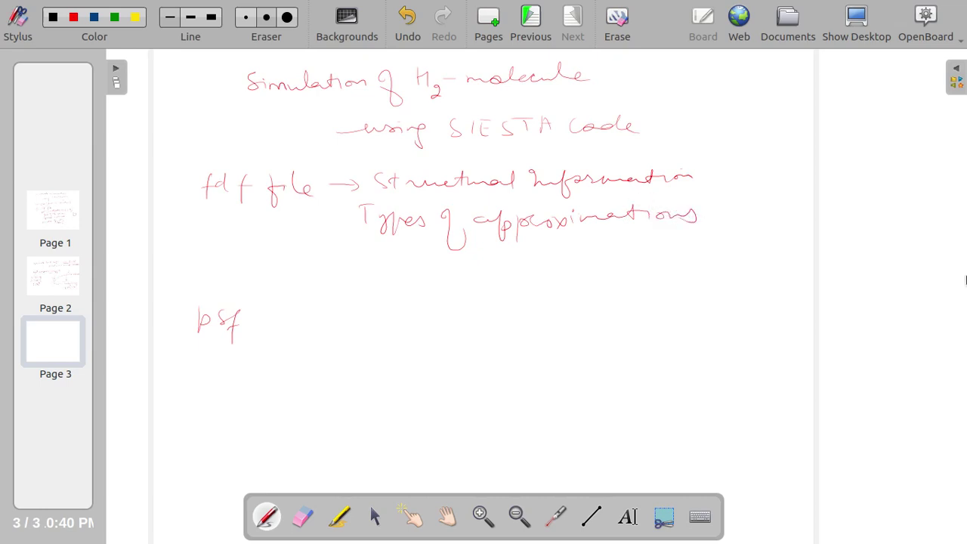
{"action": "mouse_move", "coordinate": [361, 259]}
{"action": "left_mouse_down"}
{"action": "mouse_move", "coordinate": [406, 262]}
{"action": "mouse_move", "coordinate": [412, 271]}
{"action": "mouse_move", "coordinate": [589, 271]}
{"action": "mouse_move", "coordinate": [620, 261]}
{"action": "mouse_move", "coordinate": [630, 272]}
{"action": "mouse_move", "coordinate": [612, 258]}
{"action": "mouse_move", "coordinate": [648, 282]}
{"action": "mouse_move", "coordinate": [677, 260]}
{"action": "mouse_move", "coordinate": [809, 265]}
{"action": "left_mouse_up"}
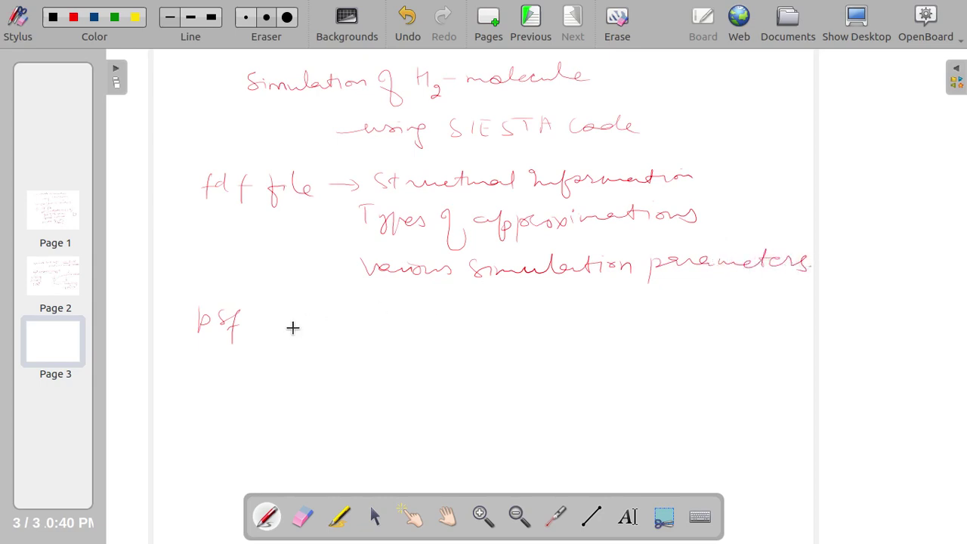
Step: After psf, write '→ pseudopotential of the atomic species involved'
{"action": "left_click_drag", "start_coordinate": [270, 326], "coordinate": [304, 331]}
{"action": "mouse_move", "coordinate": [321, 317]}
{"action": "left_mouse_down"}
{"action": "mouse_move", "coordinate": [320, 328]}
{"action": "mouse_move", "coordinate": [432, 311]}
{"action": "mouse_move", "coordinate": [534, 323]}
{"action": "mouse_move", "coordinate": [587, 308]}
{"action": "mouse_move", "coordinate": [626, 320]}
{"action": "mouse_move", "coordinate": [635, 309]}
{"action": "mouse_move", "coordinate": [793, 316]}
{"action": "left_mouse_up"}
{"action": "mouse_move", "coordinate": [355, 353]}
{"action": "left_mouse_down"}
{"action": "mouse_move", "coordinate": [371, 375]}
{"action": "mouse_move", "coordinate": [393, 355]}
{"action": "mouse_move", "coordinate": [421, 361]}
{"action": "mouse_move", "coordinate": [464, 351]}
{"action": "mouse_move", "coordinate": [480, 361]}
{"action": "mouse_move", "coordinate": [527, 351]}
{"action": "mouse_move", "coordinate": [598, 369]}
{"action": "left_mouse_up"}
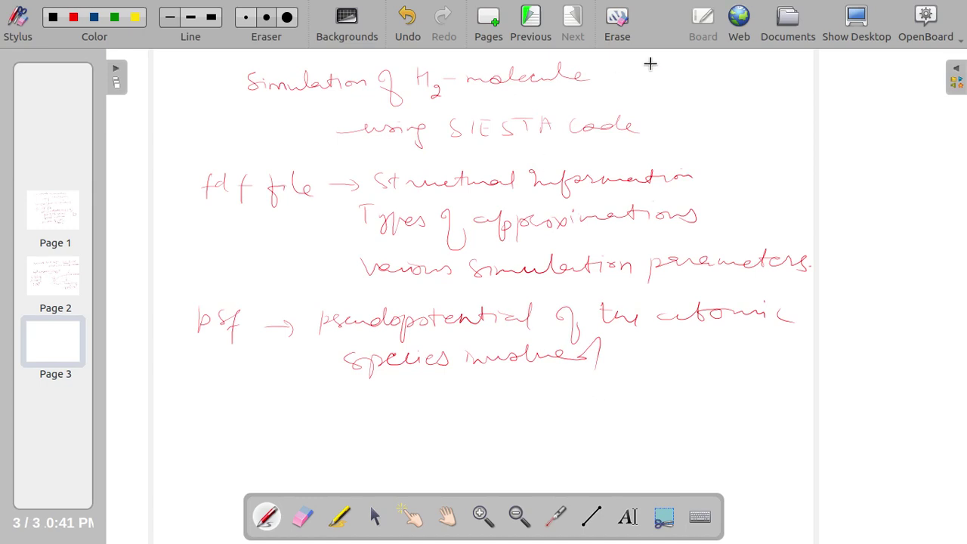
Step: Open FDFDATA in gedit and highlight the atom count 2, SystemLabel H2 and species H
{"action": "left_click", "coordinate": [856, 23]}
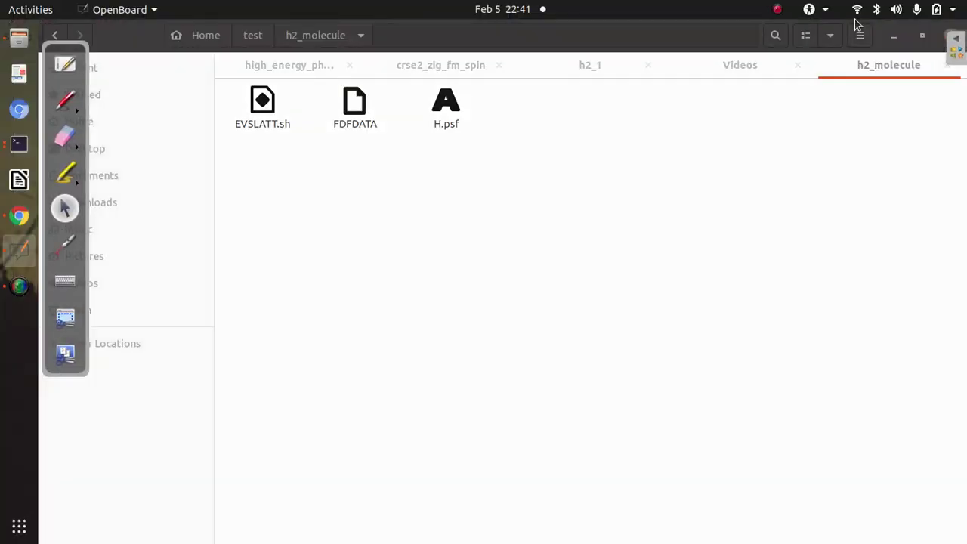
{"action": "double_click", "coordinate": [346, 104]}
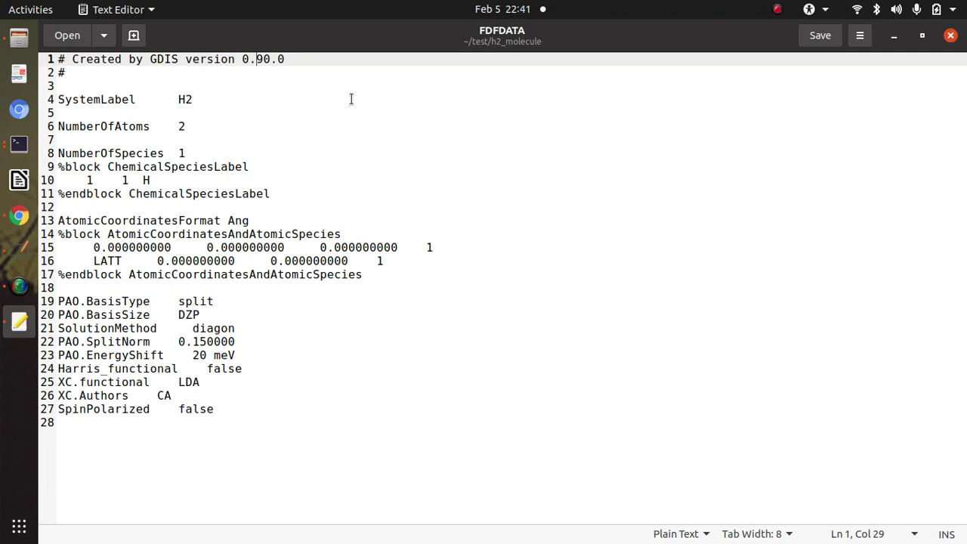
{"action": "double_click", "coordinate": [181, 126]}
{"action": "double_click", "coordinate": [186, 99]}
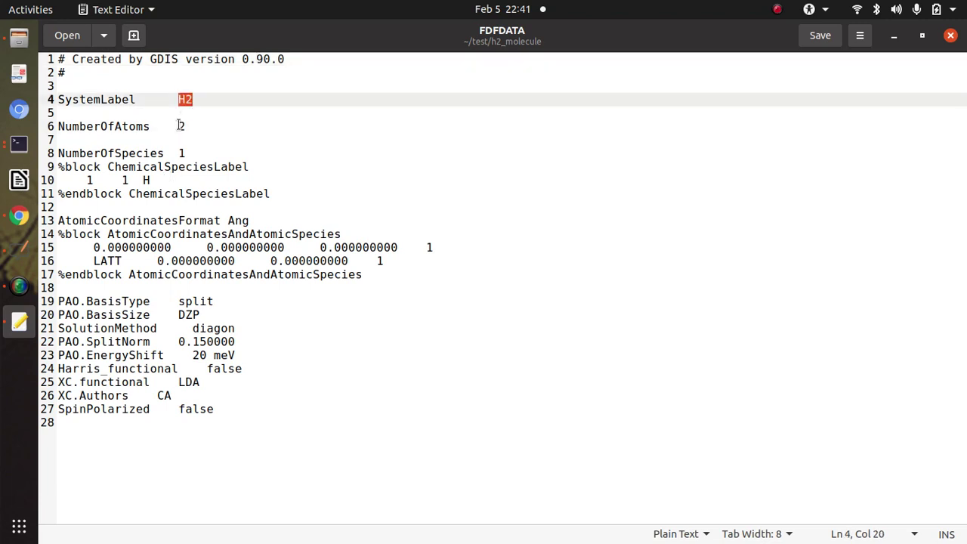
{"action": "left_click_drag", "start_coordinate": [80, 180], "coordinate": [161, 177]}
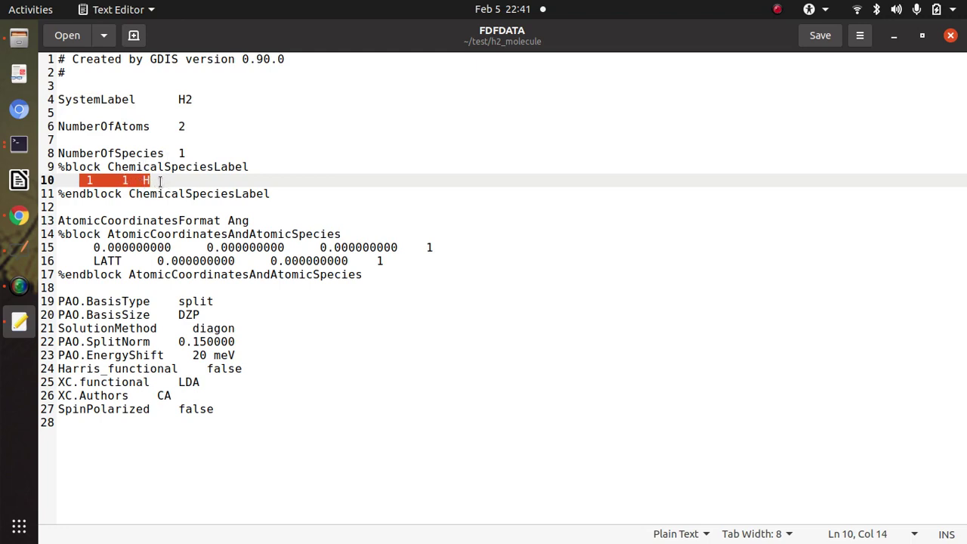
Step: Highlight both atoms' coordinates, the LATT placeholder, and the XC settings CA and LDA
{"action": "left_click_drag", "start_coordinate": [95, 248], "coordinate": [394, 252]}
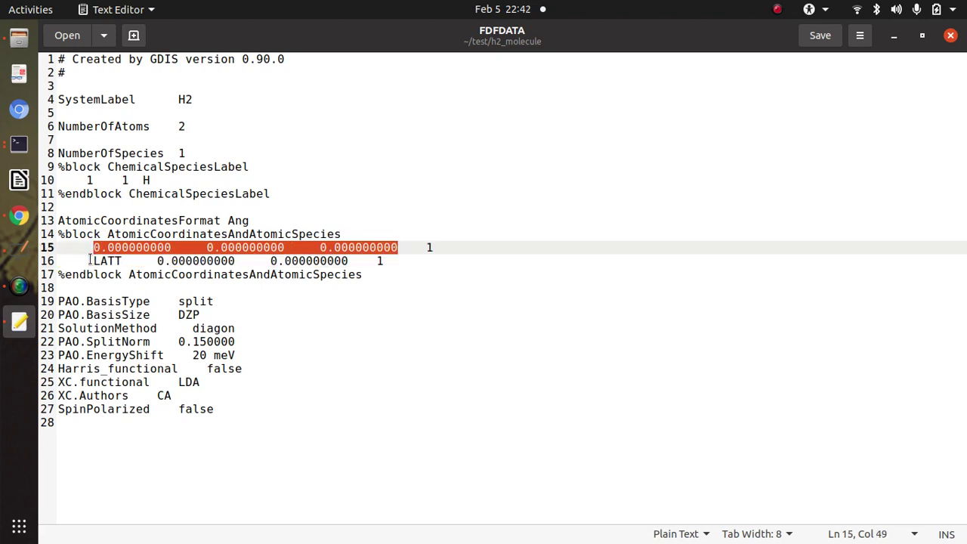
{"action": "left_click_drag", "start_coordinate": [91, 261], "coordinate": [384, 264]}
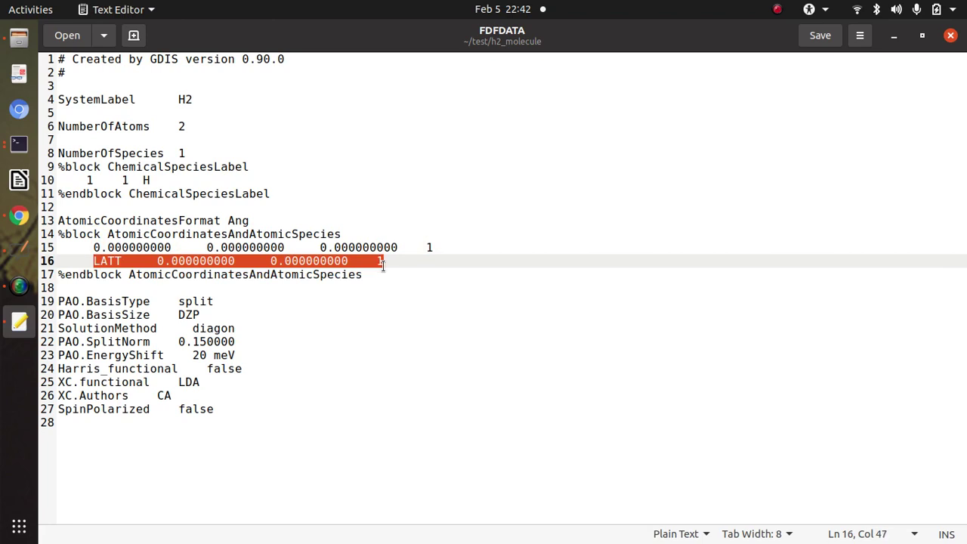
{"action": "left_click", "coordinate": [125, 261]}
{"action": "left_click_drag", "start_coordinate": [93, 261], "coordinate": [121, 261]}
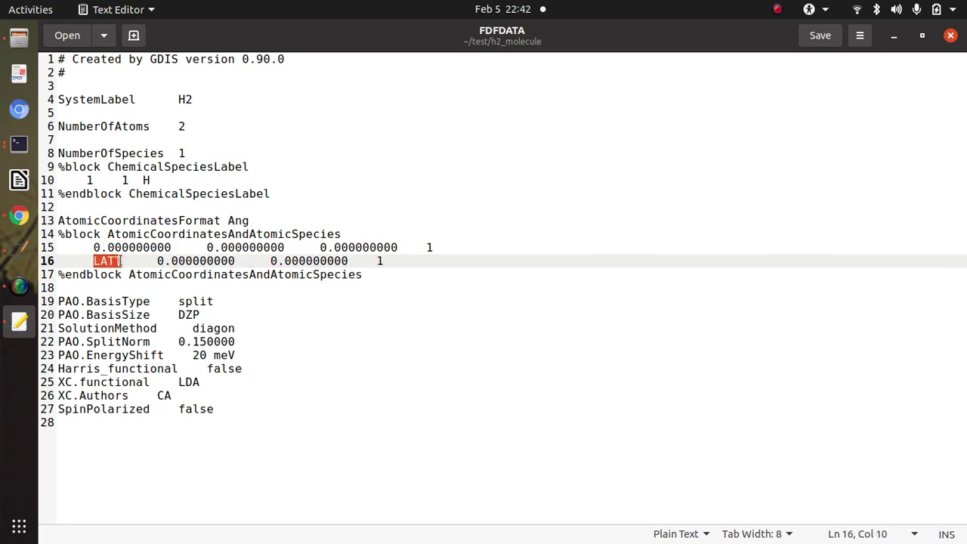
{"action": "left_click", "coordinate": [95, 261]}
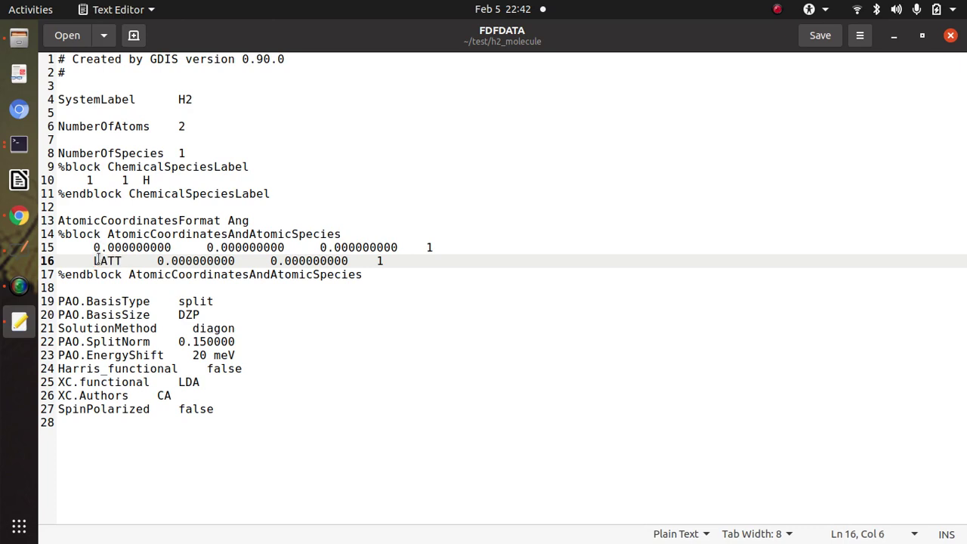
{"action": "left_click_drag", "start_coordinate": [122, 261], "coordinate": [92, 260]}
{"action": "left_click_drag", "start_coordinate": [60, 395], "coordinate": [176, 397]}
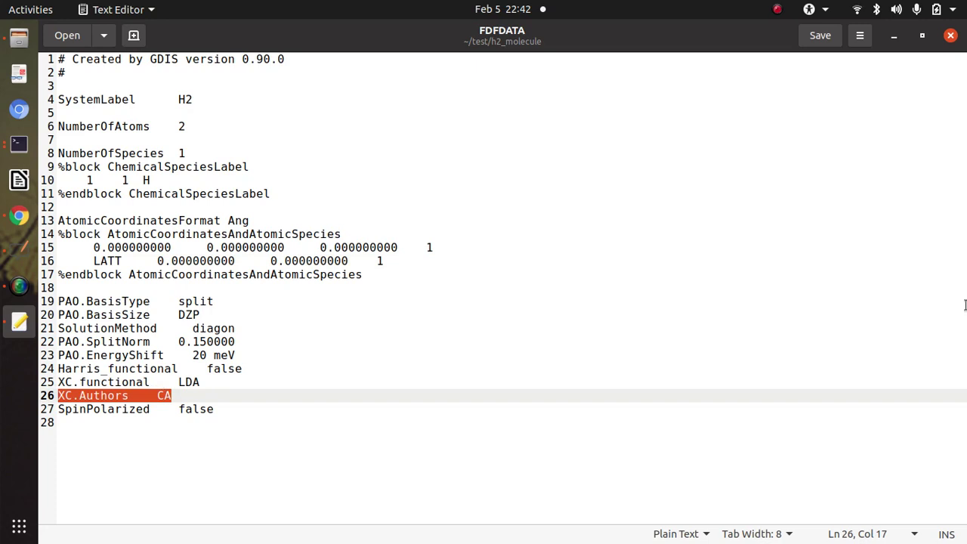
{"action": "left_click_drag", "start_coordinate": [176, 383], "coordinate": [195, 383]}
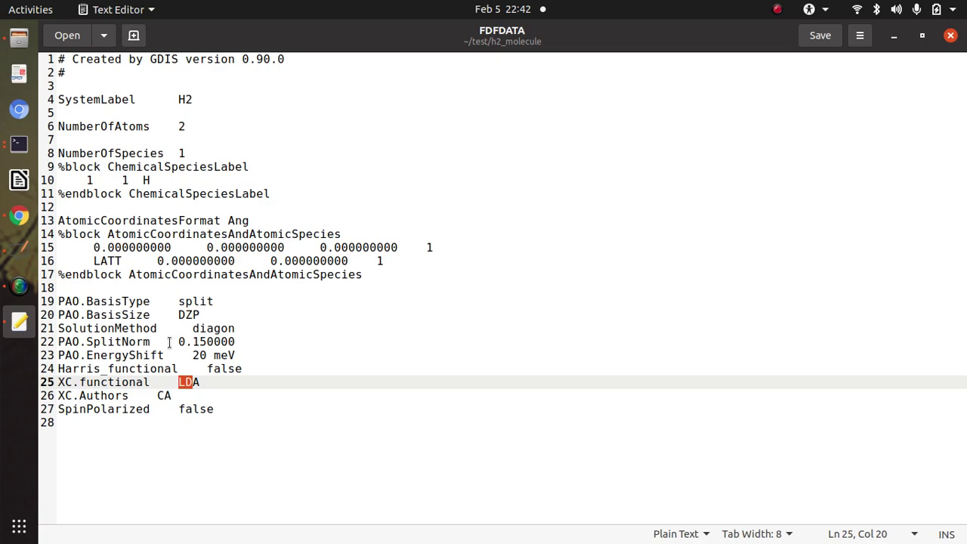
Step: Open H.psf, point out 'ca' in its pseudopotential header, and save it
{"action": "left_click", "coordinate": [894, 35]}
{"action": "double_click", "coordinate": [446, 110]}
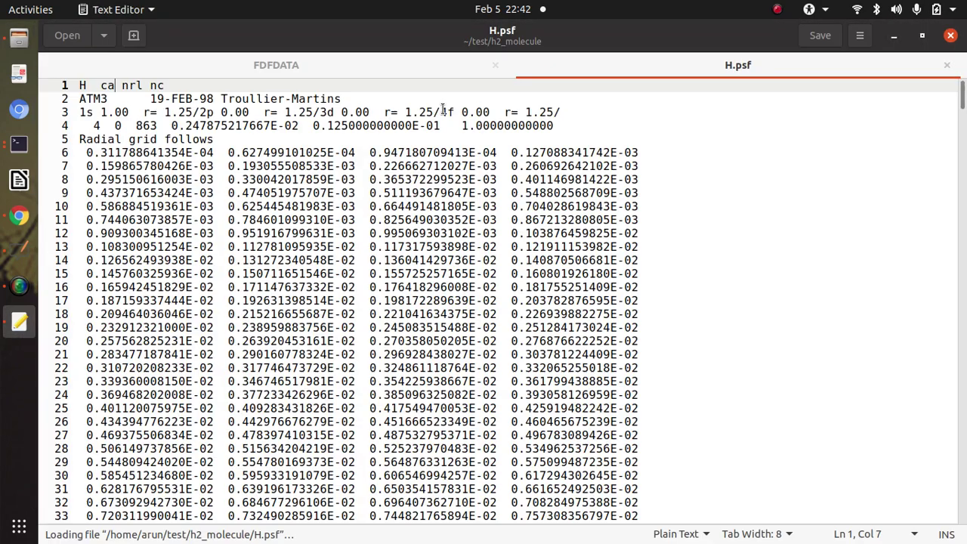
{"action": "mouse_move", "coordinate": [100, 92]}
{"action": "left_mouse_down"}
{"action": "mouse_move", "coordinate": [127, 86]}
{"action": "mouse_move", "coordinate": [114, 85]}
{"action": "left_mouse_up"}
{"action": "left_click", "coordinate": [127, 85]}
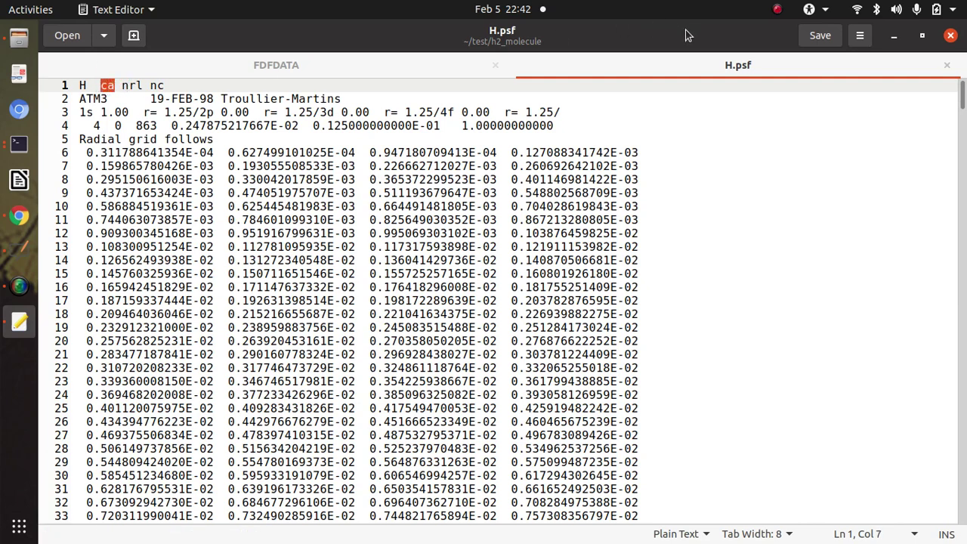
{"action": "left_click", "coordinate": [821, 36]}
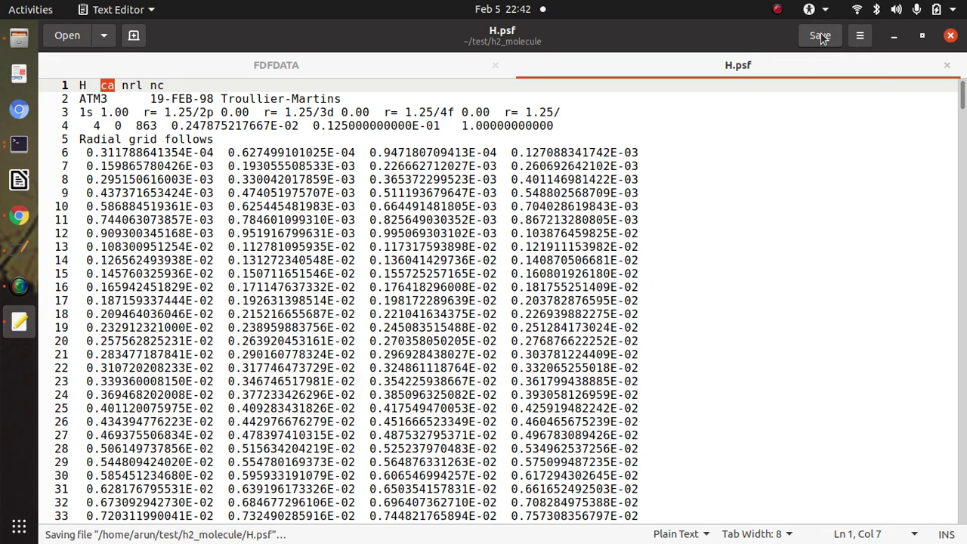
Step: Open the EVSLATT.sh script in gedit and bring OpenBoard back to the front
{"action": "left_click", "coordinate": [894, 35]}
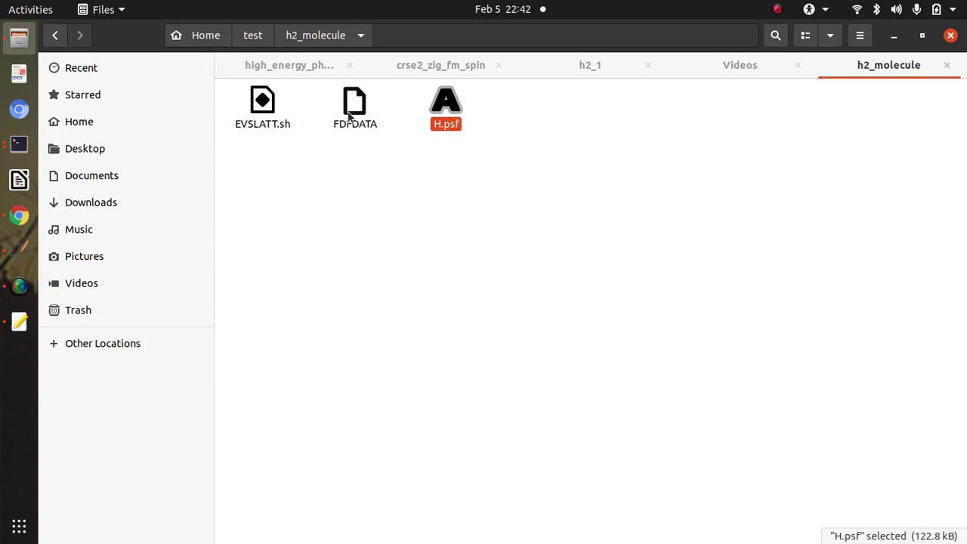
{"action": "left_click", "coordinate": [262, 101]}
{"action": "double_click", "coordinate": [261, 100]}
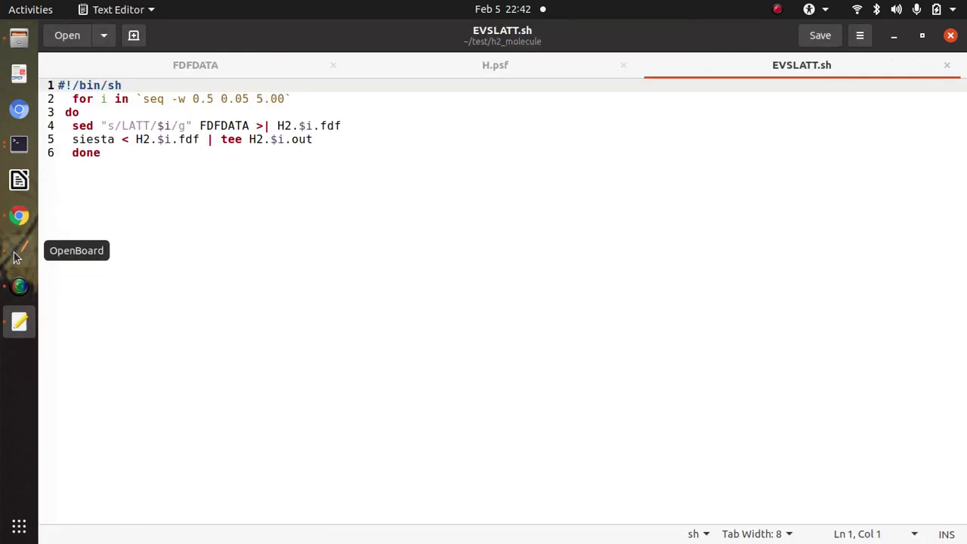
{"action": "left_click", "coordinate": [17, 256]}
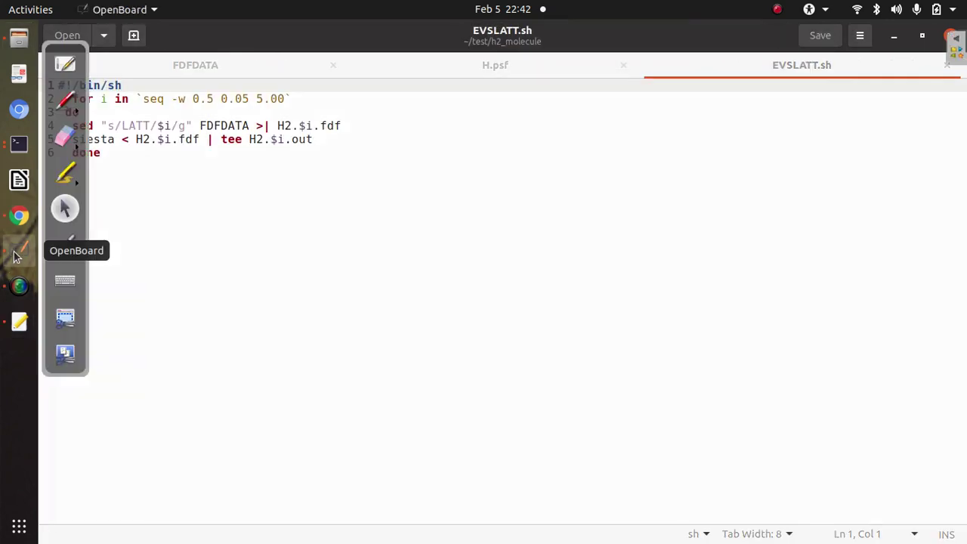
Step: On the whiteboard, draw graph axes labelled with origin (0,0), point (0.5,90) and a 0.5 tick
{"action": "left_click", "coordinate": [64, 68]}
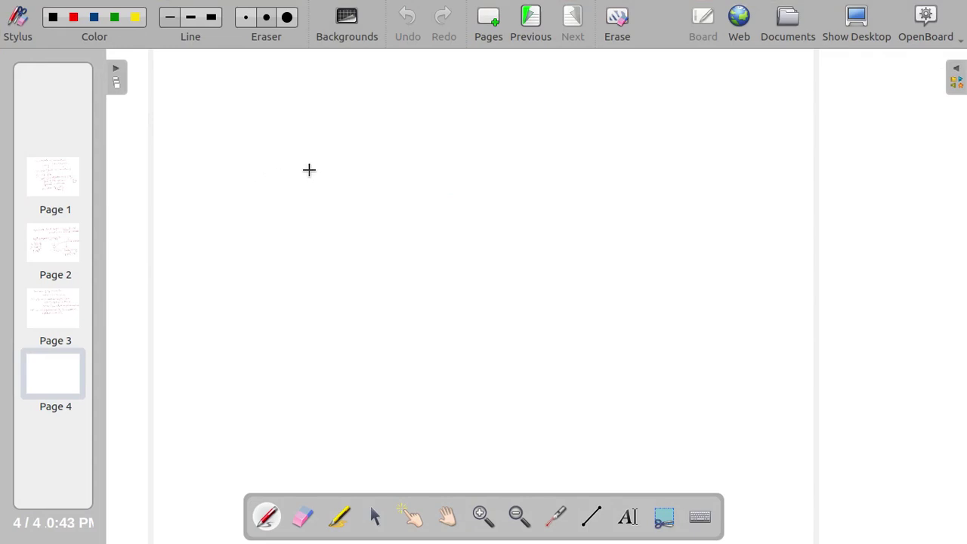
{"action": "left_click_drag", "start_coordinate": [320, 153], "coordinate": [316, 282]}
{"action": "left_click_drag", "start_coordinate": [266, 213], "coordinate": [664, 225]}
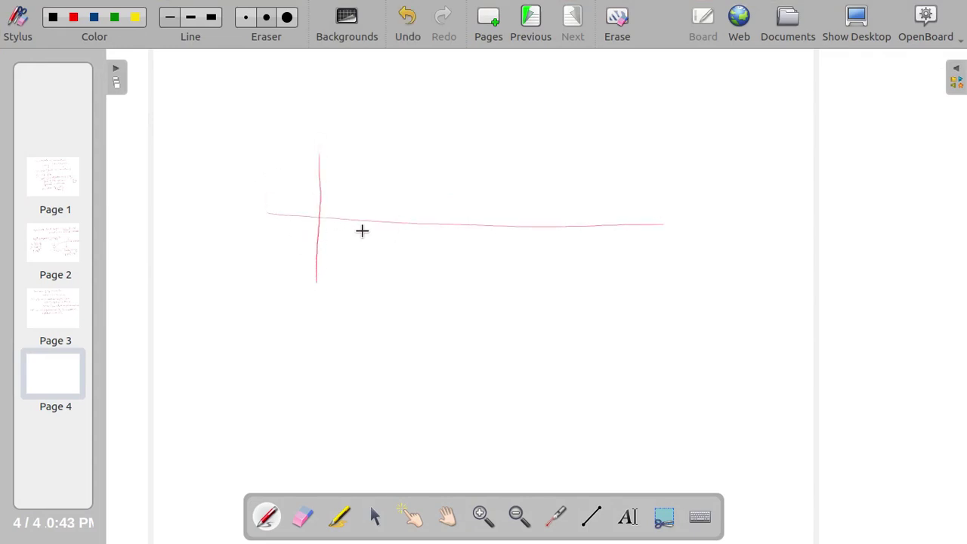
{"action": "mouse_move", "coordinate": [322, 216]}
{"action": "left_mouse_down"}
{"action": "mouse_move", "coordinate": [300, 202]}
{"action": "mouse_move", "coordinate": [326, 207]}
{"action": "left_mouse_up"}
{"action": "left_click_drag", "start_coordinate": [274, 192], "coordinate": [270, 214]}
{"action": "mouse_move", "coordinate": [383, 220]}
{"action": "left_mouse_down"}
{"action": "mouse_move", "coordinate": [377, 205]}
{"action": "mouse_move", "coordinate": [399, 213]}
{"action": "left_mouse_up"}
{"action": "mouse_move", "coordinate": [418, 194]}
{"action": "left_mouse_down"}
{"action": "mouse_move", "coordinate": [415, 206]}
{"action": "mouse_move", "coordinate": [434, 195]}
{"action": "left_mouse_up"}
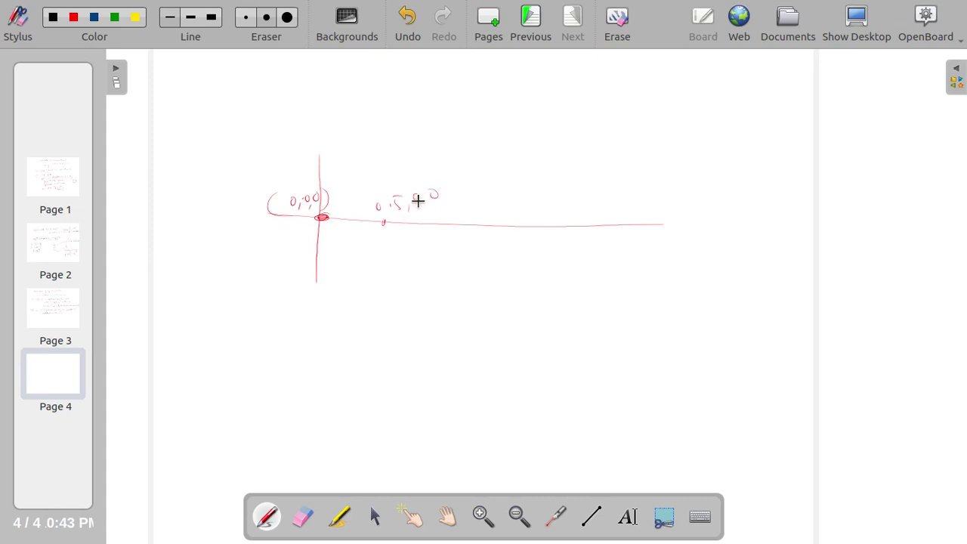
{"action": "left_click_drag", "start_coordinate": [376, 195], "coordinate": [372, 214]}
{"action": "left_click_drag", "start_coordinate": [460, 187], "coordinate": [464, 210]}
{"action": "mouse_move", "coordinate": [383, 221]}
{"action": "left_mouse_down"}
{"action": "mouse_move", "coordinate": [416, 234]}
{"action": "mouse_move", "coordinate": [538, 244]}
{"action": "left_mouse_up"}
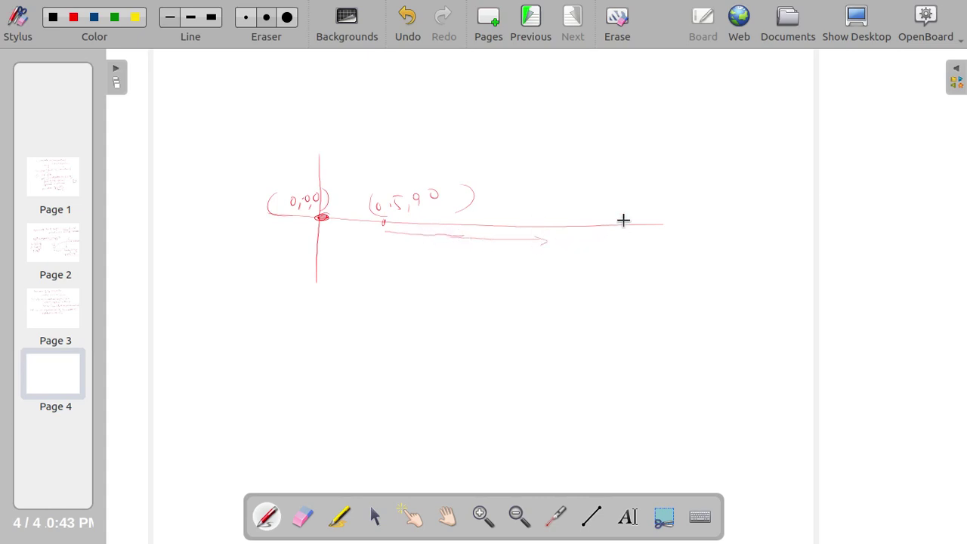
Step: Add an increasing-bond-length arrow, label (5.0,0,0), and draw the energy curve dipping below the axis
{"action": "mouse_move", "coordinate": [643, 207]}
{"action": "left_mouse_down"}
{"action": "mouse_move", "coordinate": [717, 203]}
{"action": "mouse_move", "coordinate": [701, 223]}
{"action": "left_mouse_up"}
{"action": "left_click_drag", "start_coordinate": [639, 183], "coordinate": [644, 217]}
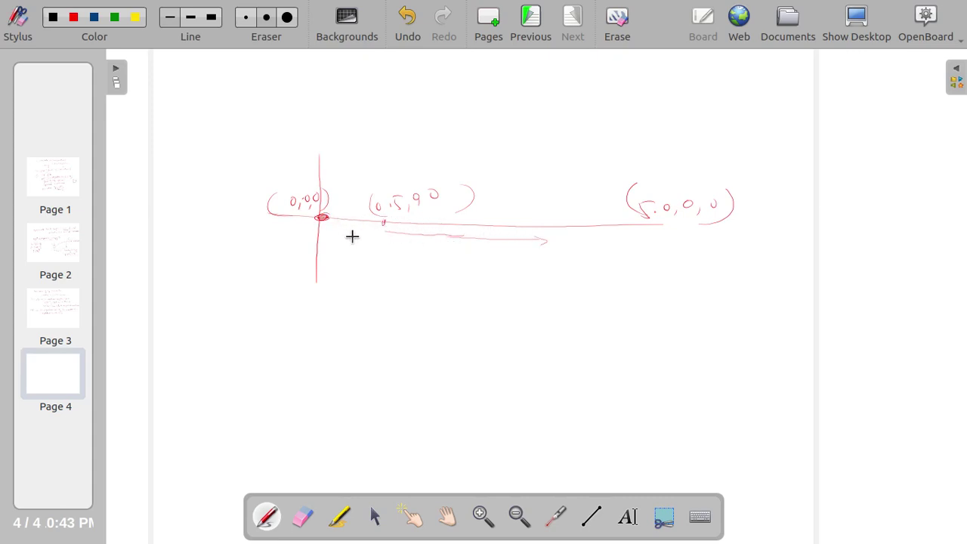
{"action": "mouse_move", "coordinate": [382, 235]}
{"action": "left_mouse_down"}
{"action": "mouse_move", "coordinate": [417, 291]}
{"action": "mouse_move", "coordinate": [455, 317]}
{"action": "mouse_move", "coordinate": [600, 238]}
{"action": "mouse_move", "coordinate": [669, 230]}
{"action": "left_mouse_up"}
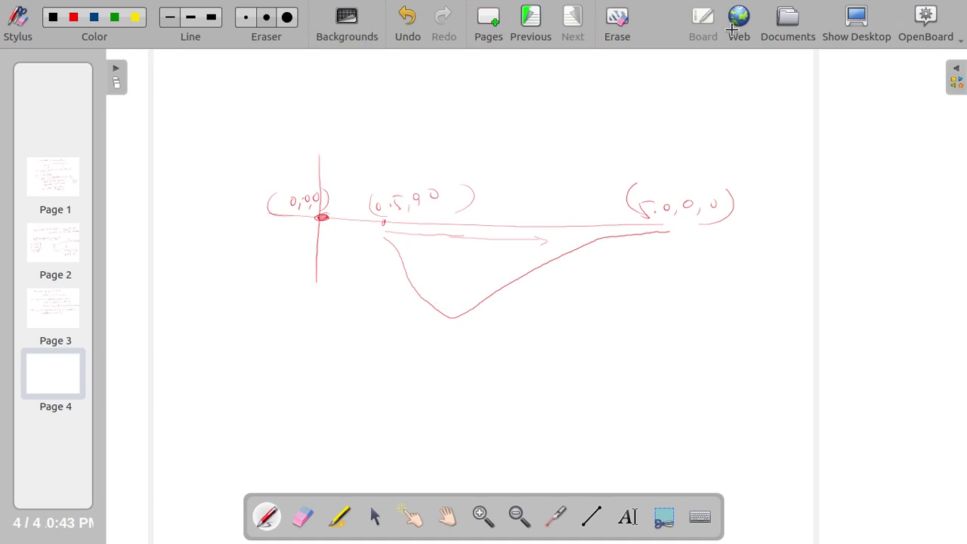
{"action": "left_click", "coordinate": [857, 22]}
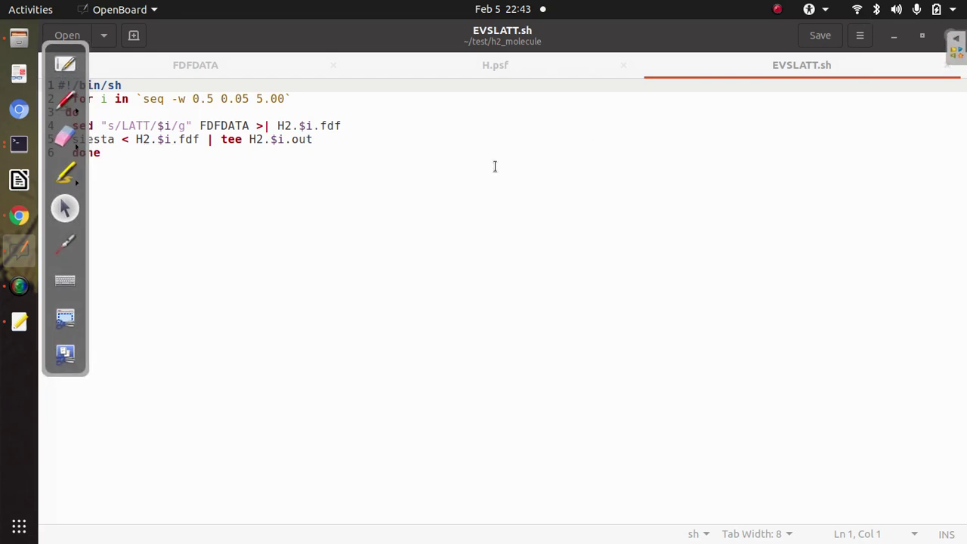
Step: In EVSLATT.sh, highlight the start value 0.5, step 0.05 and the sed LATT placeholder
{"action": "left_click", "coordinate": [273, 63]}
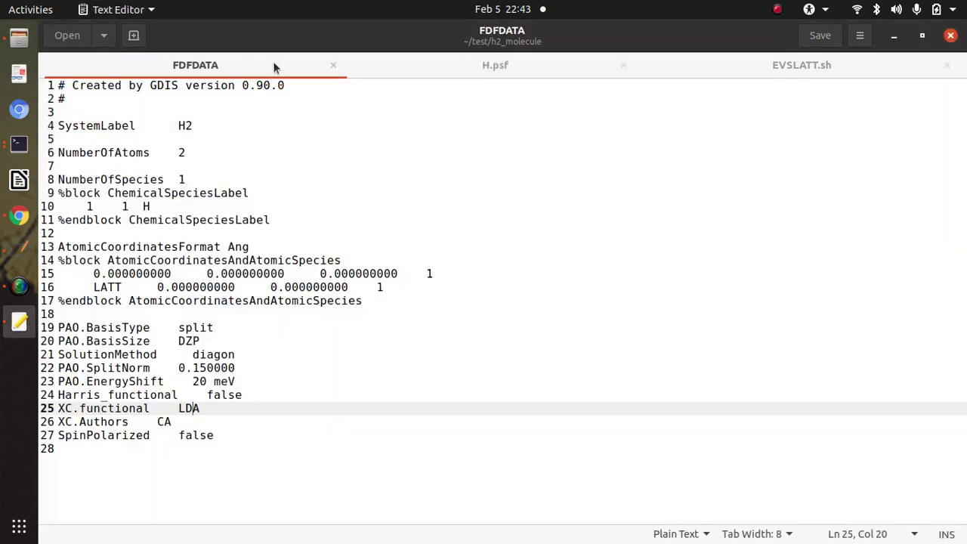
{"action": "left_click", "coordinate": [738, 68]}
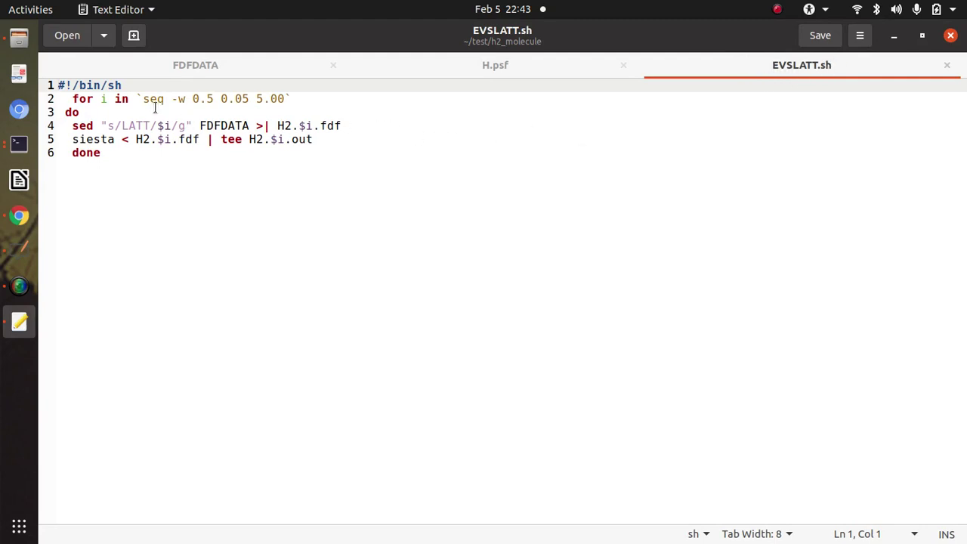
{"action": "left_click_drag", "start_coordinate": [193, 99], "coordinate": [218, 99]}
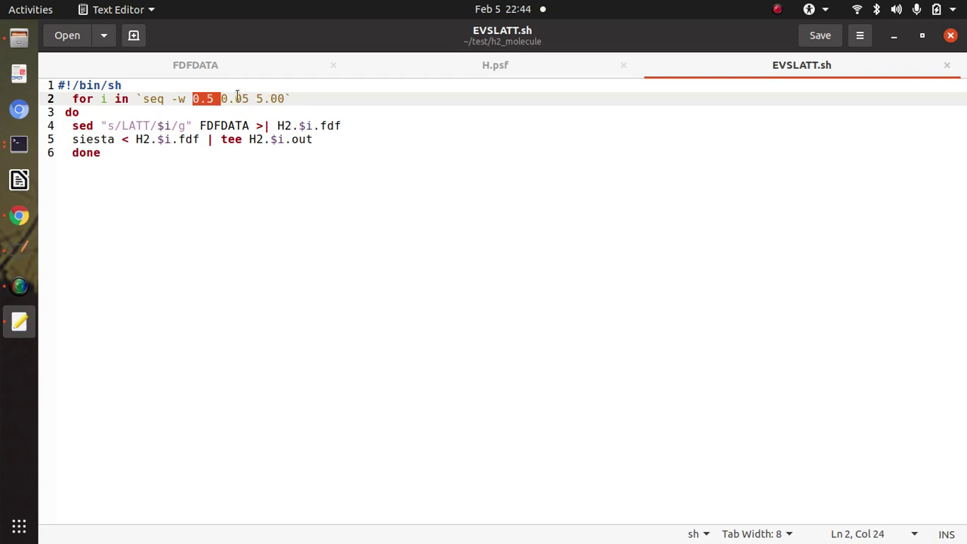
{"action": "left_click_drag", "start_coordinate": [221, 98], "coordinate": [250, 100]}
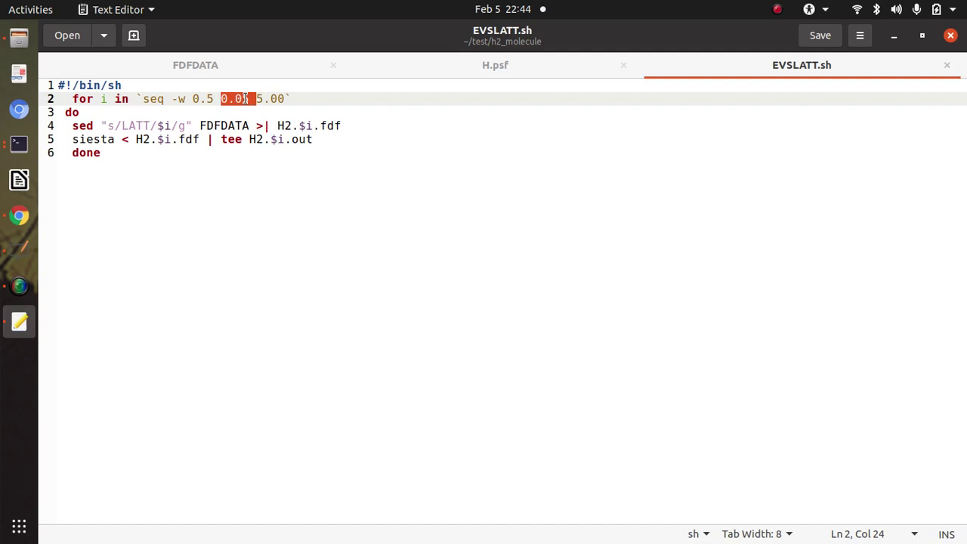
{"action": "left_click", "coordinate": [116, 126]}
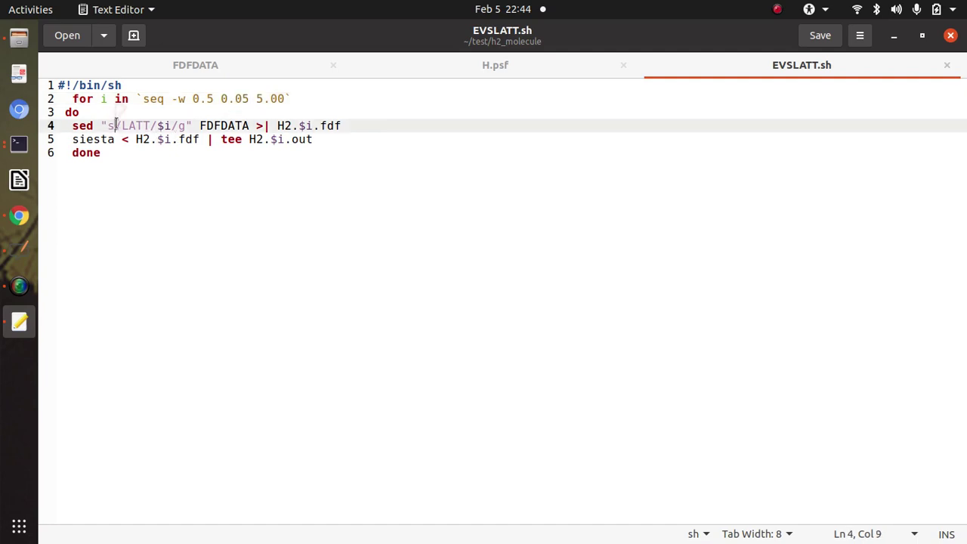
{"action": "left_click_drag", "start_coordinate": [121, 126], "coordinate": [248, 125]}
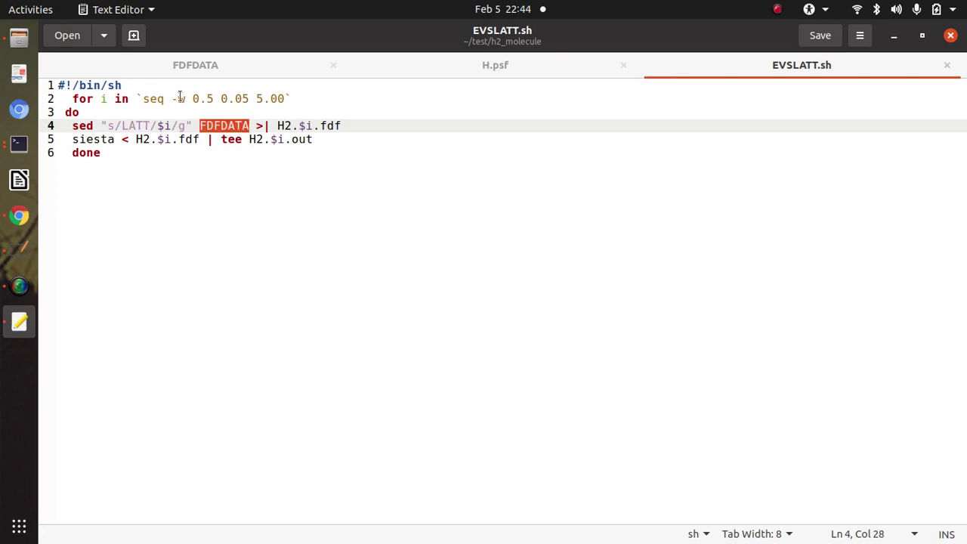
Step: Highlight the seq range, the generated H2.$i.fdf and the siesta input file, then save the script
{"action": "left_click_drag", "start_coordinate": [198, 98], "coordinate": [275, 99]}
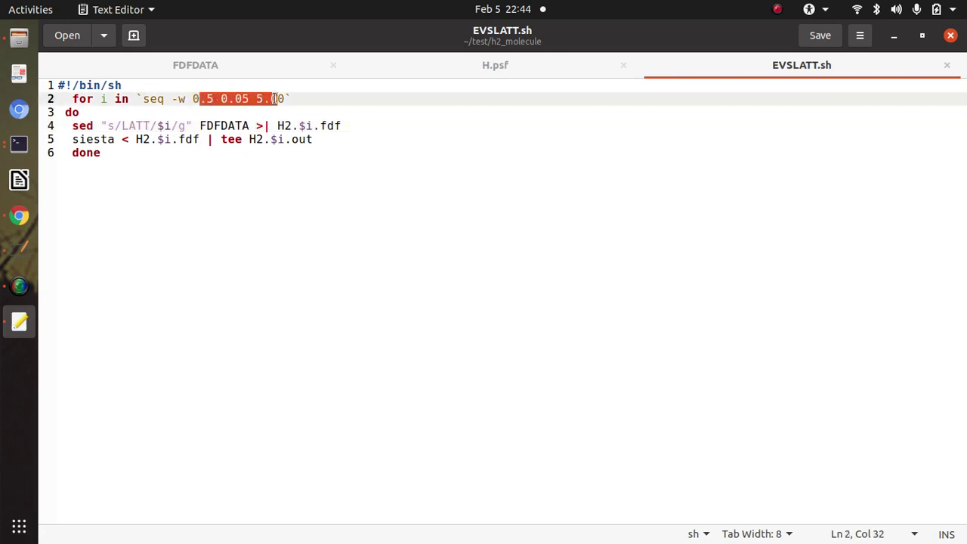
{"action": "left_click", "coordinate": [302, 126]}
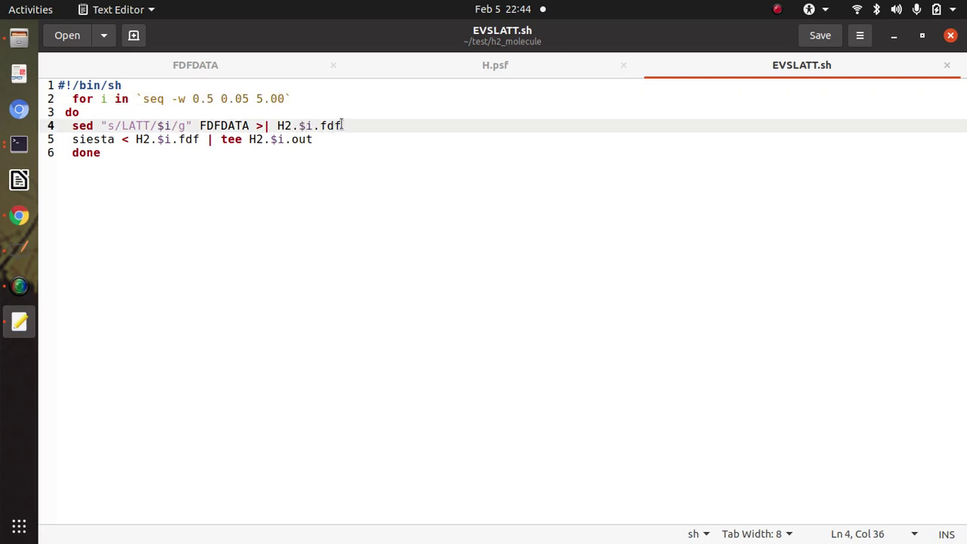
{"action": "left_click_drag", "start_coordinate": [344, 125], "coordinate": [275, 126]}
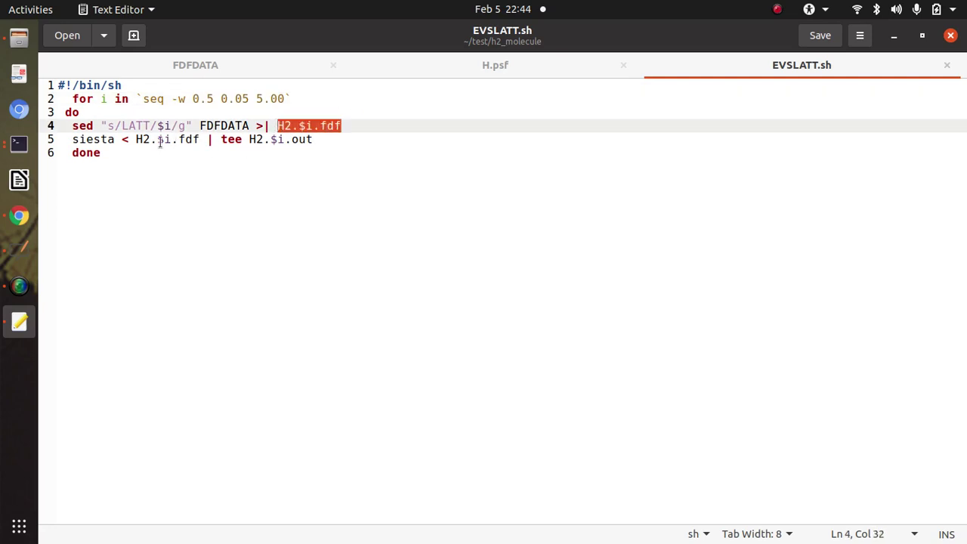
{"action": "left_click_drag", "start_coordinate": [134, 139], "coordinate": [311, 137]}
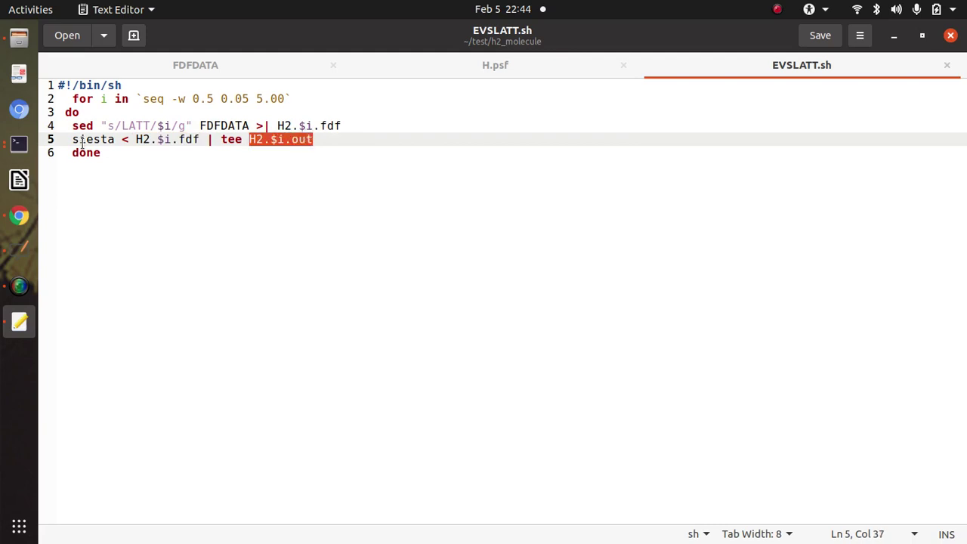
{"action": "left_click_drag", "start_coordinate": [102, 166], "coordinate": [50, 85]}
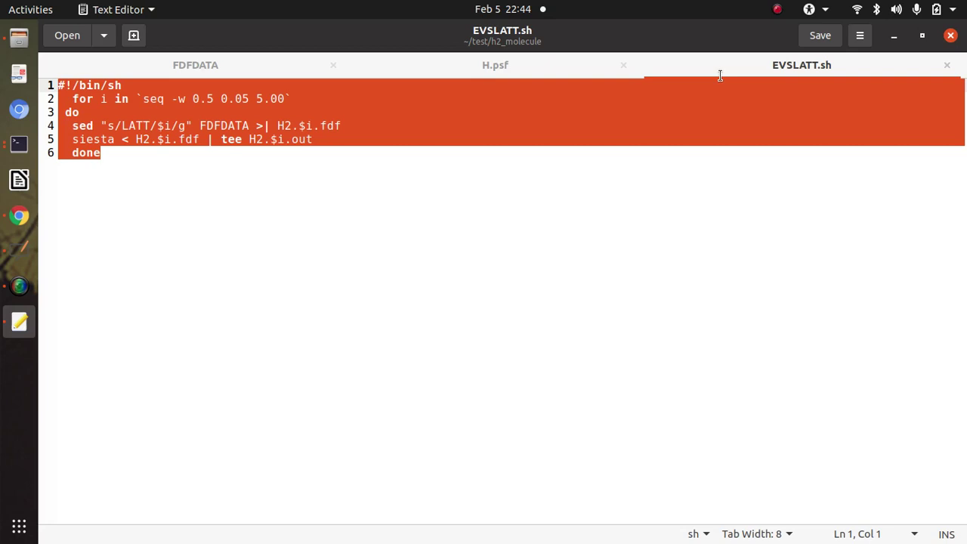
{"action": "left_click", "coordinate": [817, 36]}
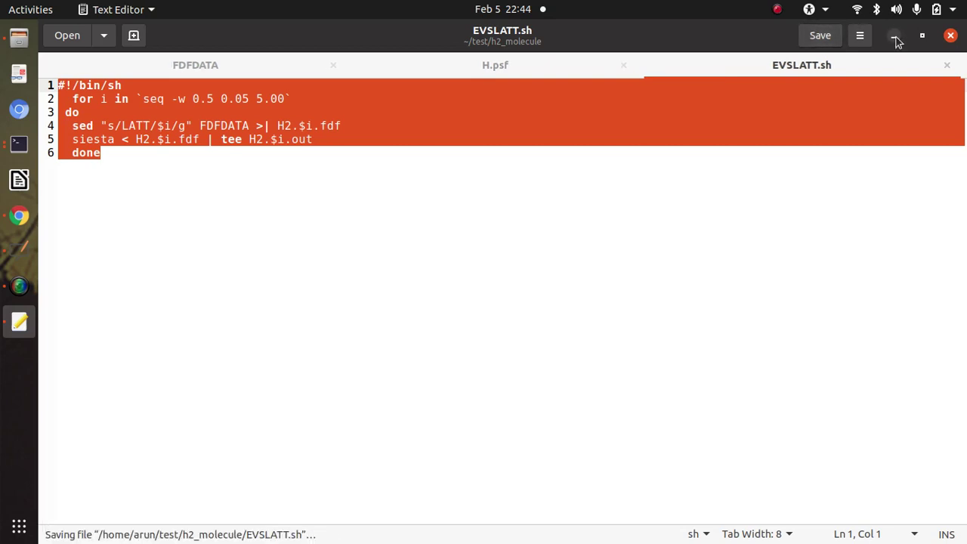
Step: Minimise gedit and bring the h2_molecule terminal window to the front
{"action": "left_click", "coordinate": [896, 37]}
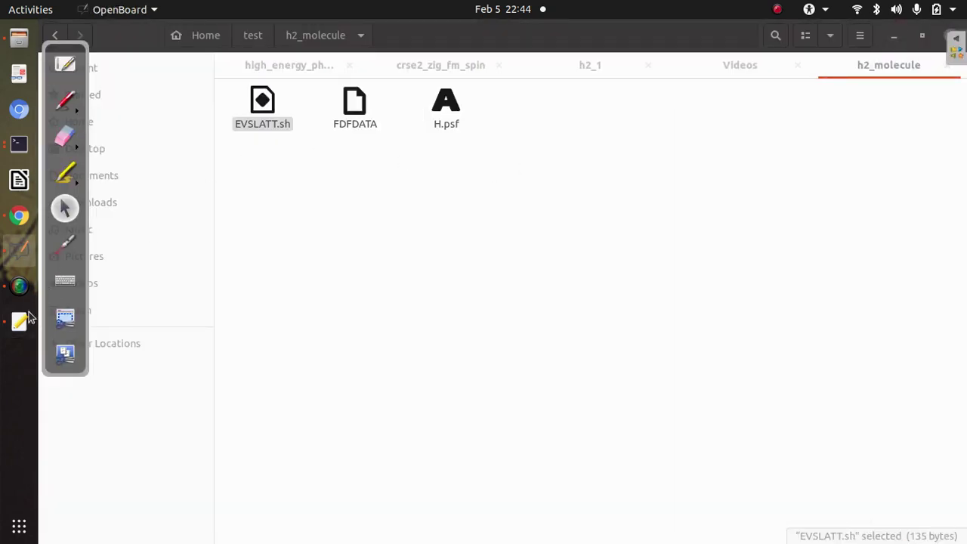
{"action": "left_click", "coordinate": [321, 183]}
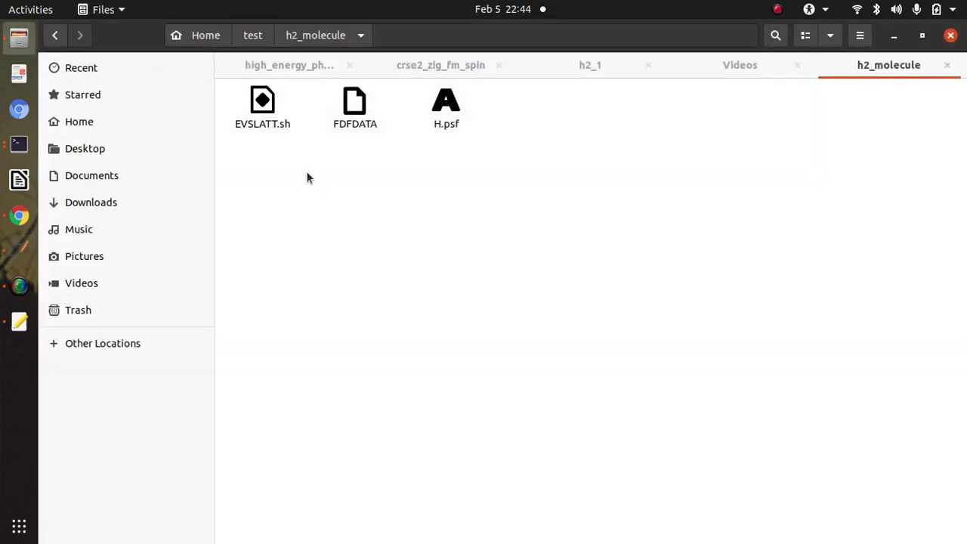
{"action": "right_click", "coordinate": [328, 219]}
{"action": "left_click", "coordinate": [213, 205]}
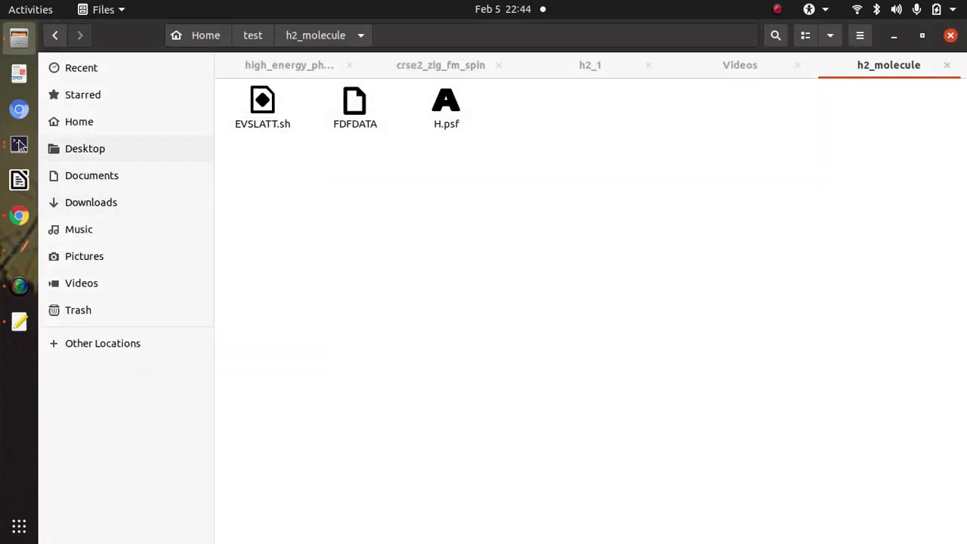
{"action": "left_click", "coordinate": [20, 145]}
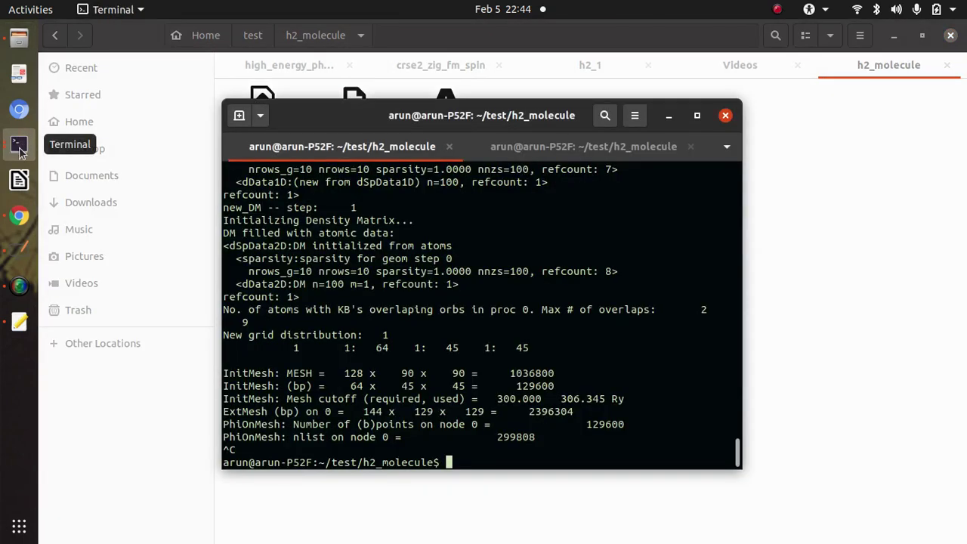
{"action": "left_click", "coordinate": [21, 148]}
{"action": "left_click", "coordinate": [164, 214]}
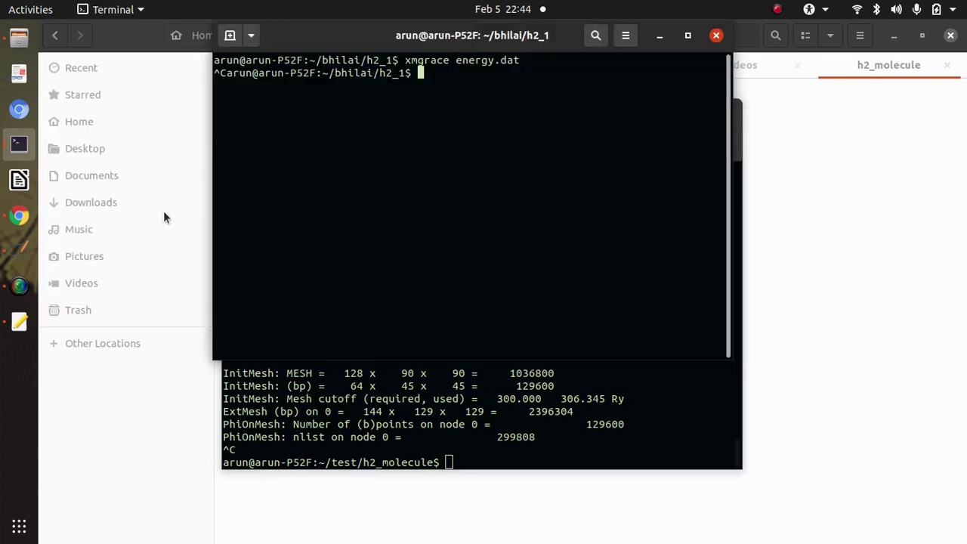
{"action": "left_click", "coordinate": [464, 432]}
Step: Run clear and ls, then launch the calculations with sh EVSLATT.sh
{"action": "type", "text": "cl"}
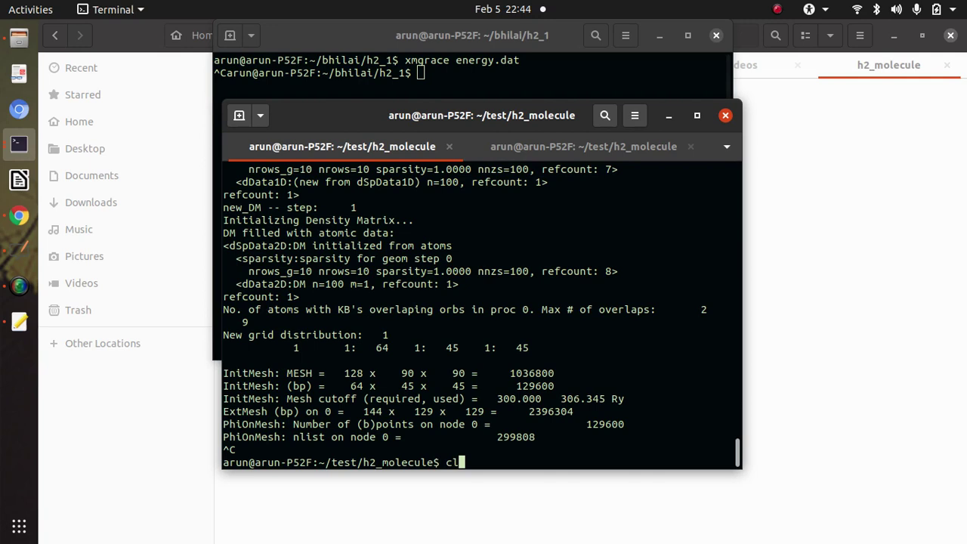
{"action": "type", "text": "ear"}
{"action": "key", "text": "Return"}
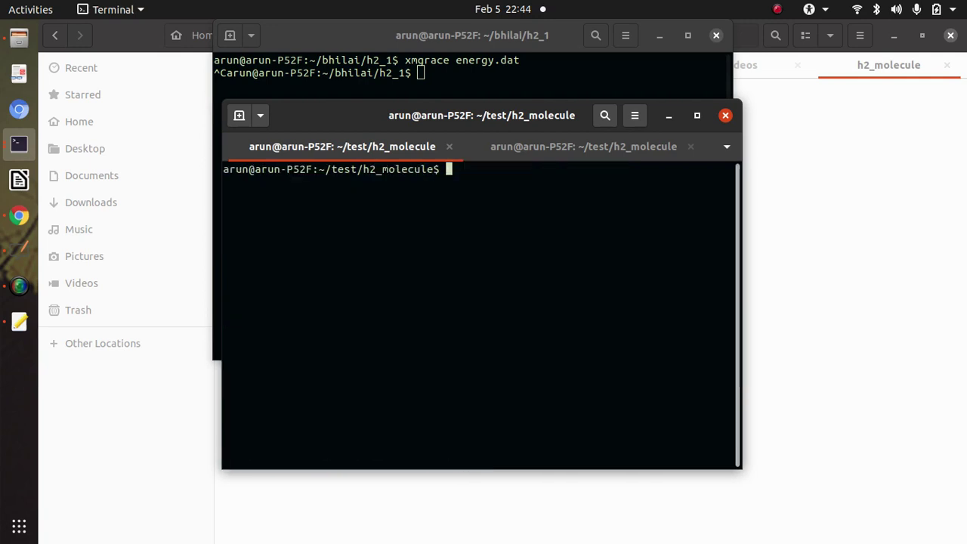
{"action": "type", "text": "ls"}
{"action": "key", "text": "Return"}
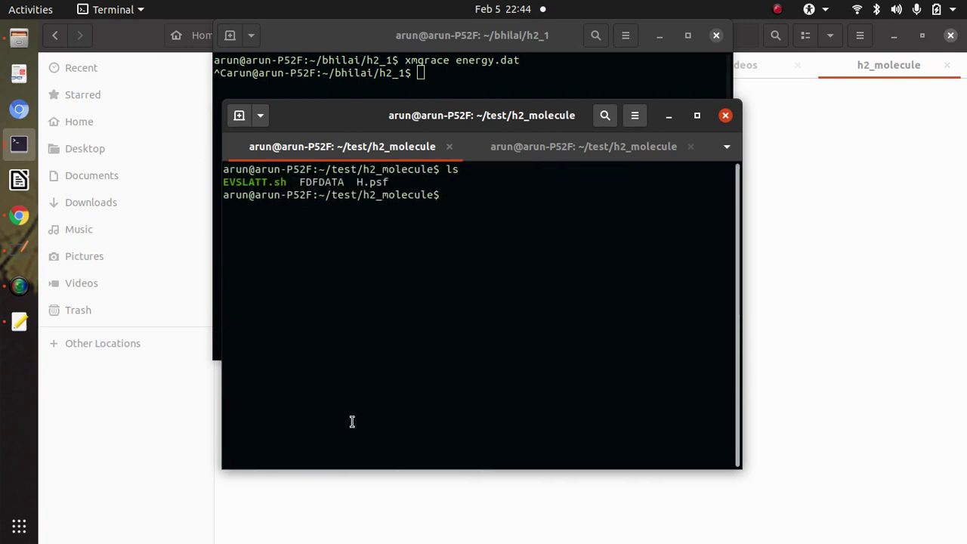
{"action": "type", "text": "sh ev"}
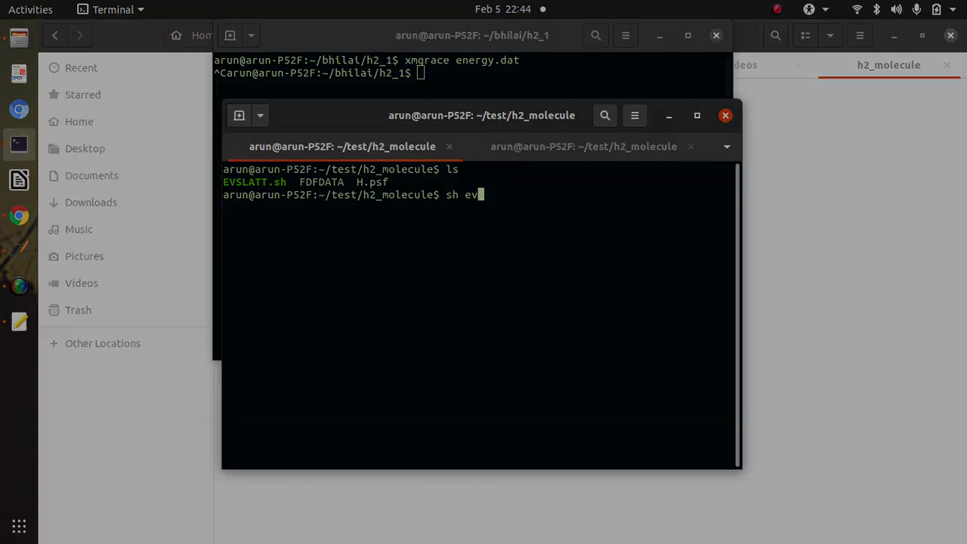
{"action": "key", "text": "BackSpace"}
{"action": "key", "text": "BackSpace"}
{"action": "type", "text": "e"}
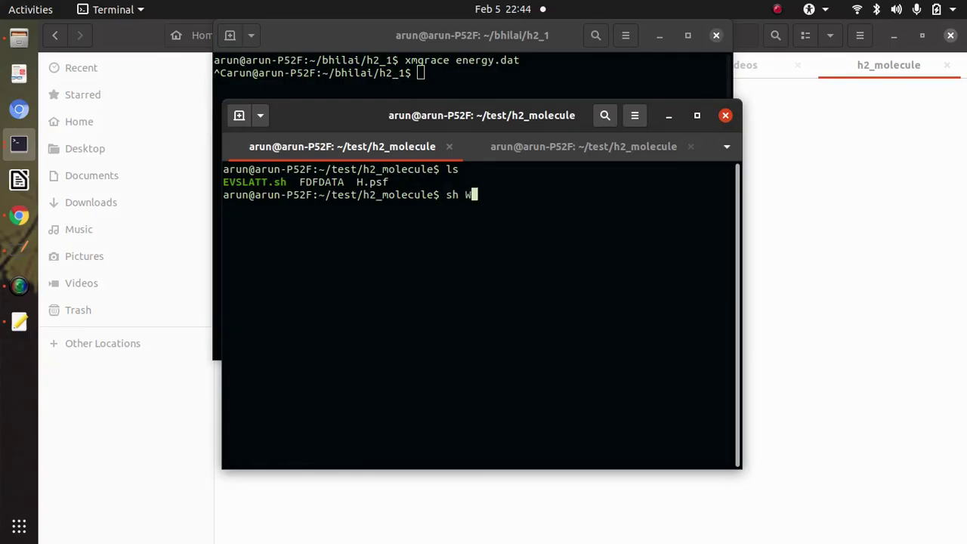
{"action": "key", "text": "BackSpace"}
{"action": "key", "text": "BackSpace"}
{"action": "type", "text": "EV"}
{"action": "key", "text": "Tab"}
{"action": "key", "text": "Return"}
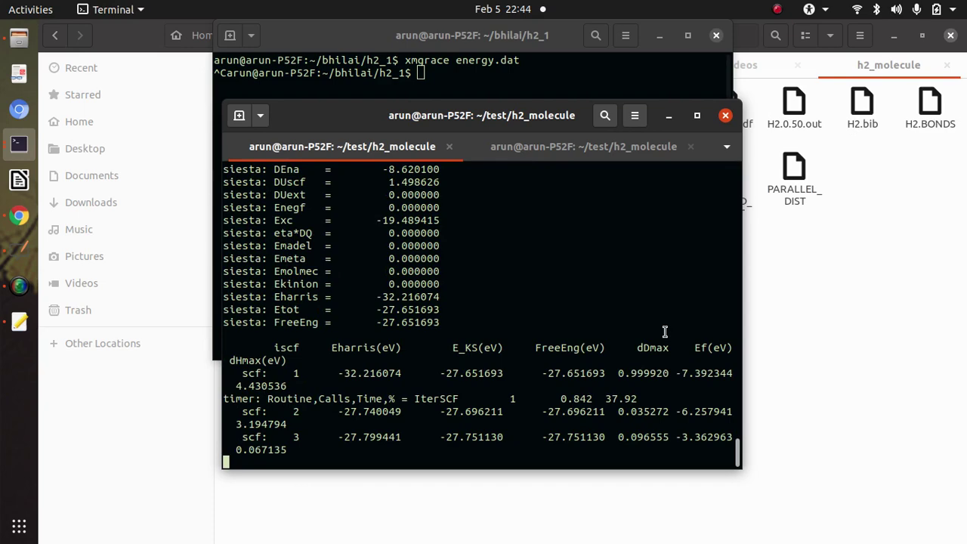
{"action": "left_click", "coordinate": [773, 278]}
Step: Inspect the generated H2.0.50.fdf, then open the H2.0.50.out output file
{"action": "double_click", "coordinate": [730, 113]}
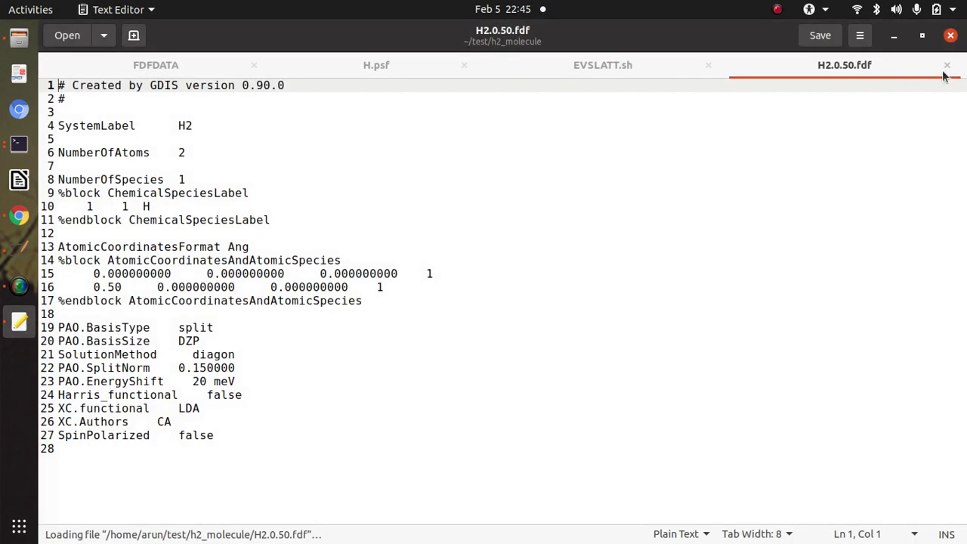
{"action": "left_click", "coordinate": [951, 35]}
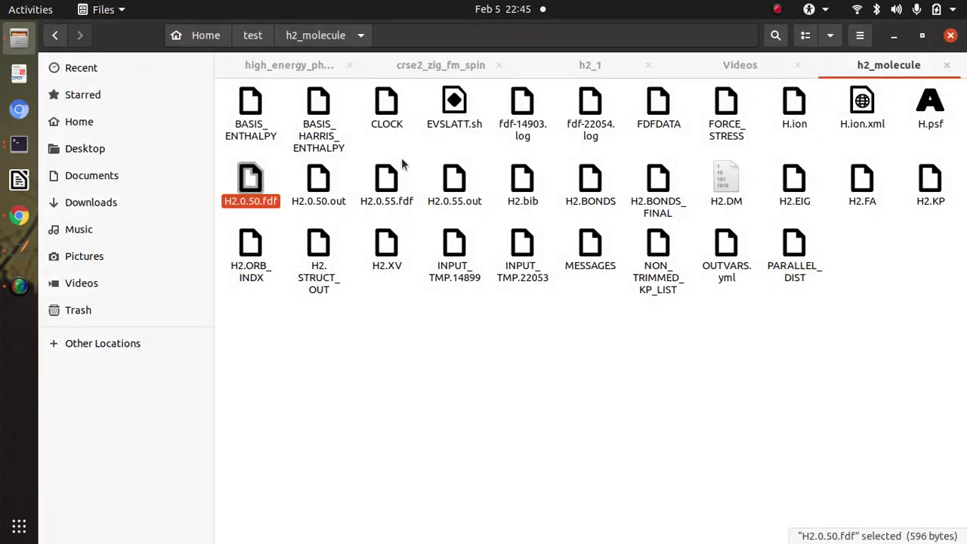
{"action": "double_click", "coordinate": [319, 178]}
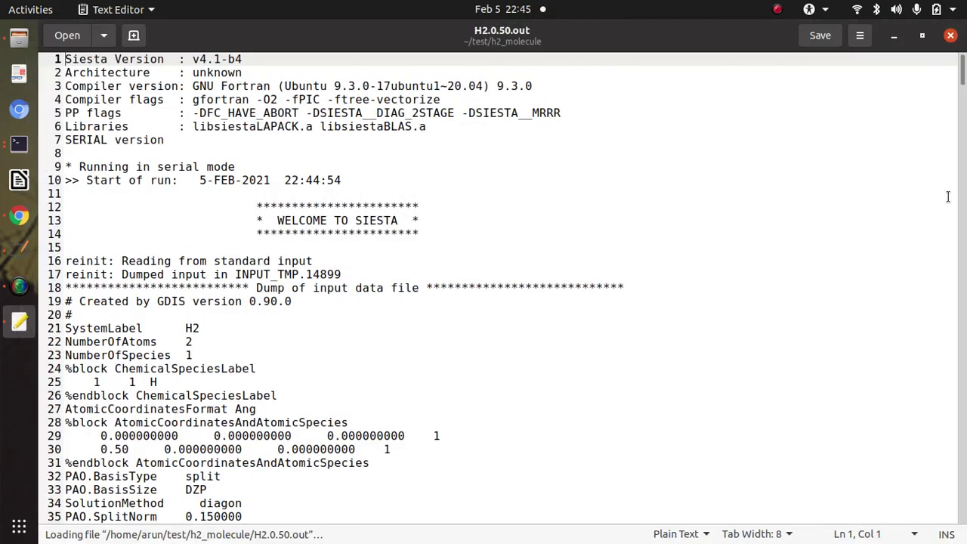
{"action": "left_click_drag", "start_coordinate": [964, 72], "coordinate": [964, 529]}
Step: Highlight the final Total energy -27.751134 near line 425, then close the output file
{"action": "scroll", "coordinate": [516, 319], "scroll_direction": "up", "scroll_amount": 10}
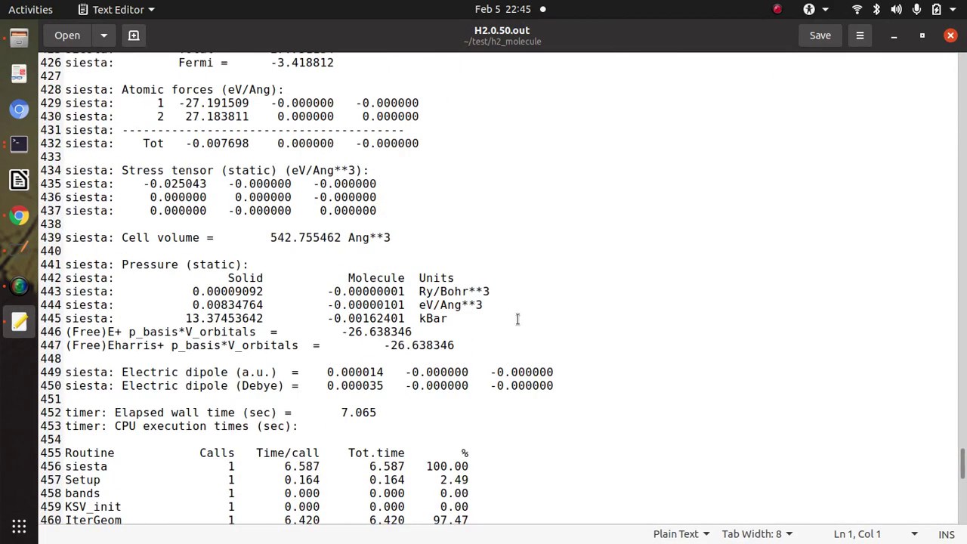
{"action": "scroll", "coordinate": [505, 319], "scroll_direction": "up", "scroll_amount": 6}
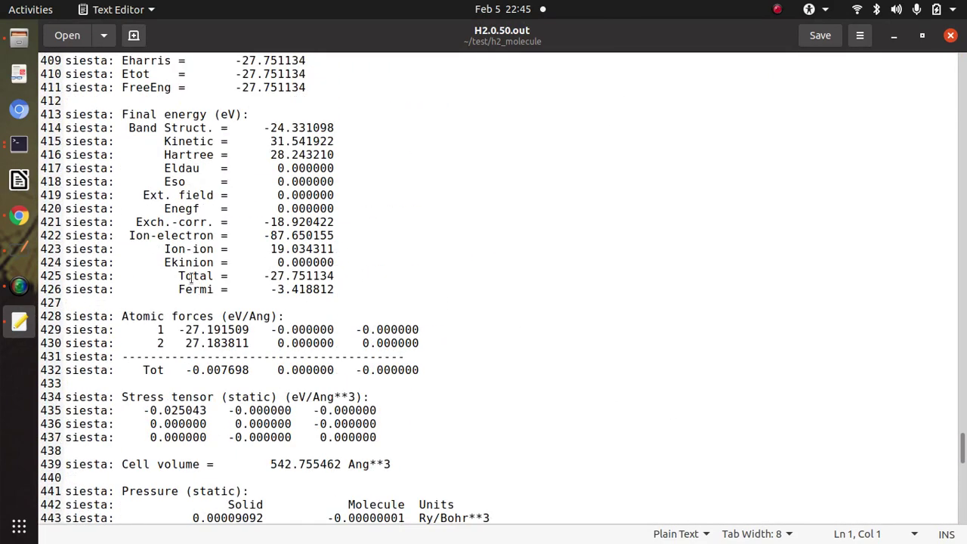
{"action": "left_click_drag", "start_coordinate": [175, 276], "coordinate": [335, 274]}
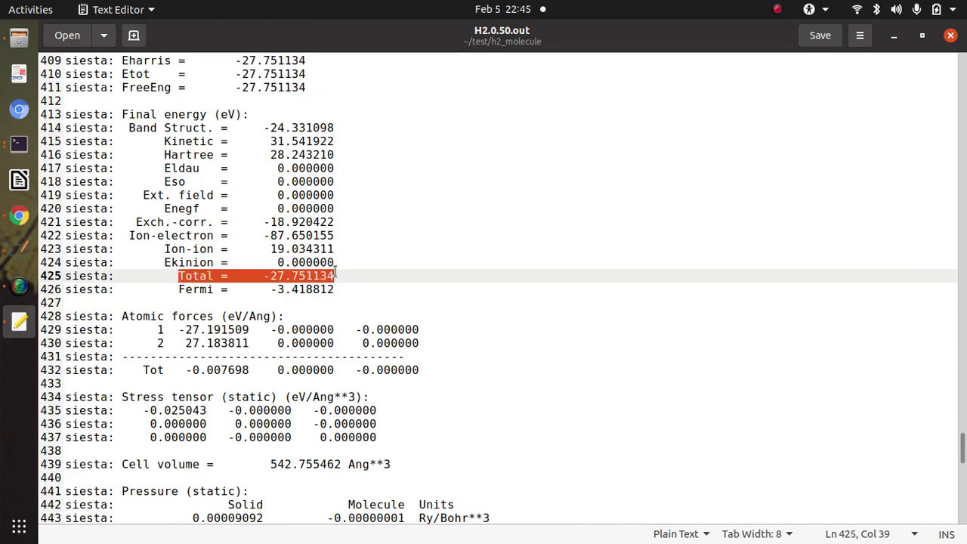
{"action": "left_click", "coordinate": [951, 36]}
{"action": "left_click", "coordinate": [594, 187]}
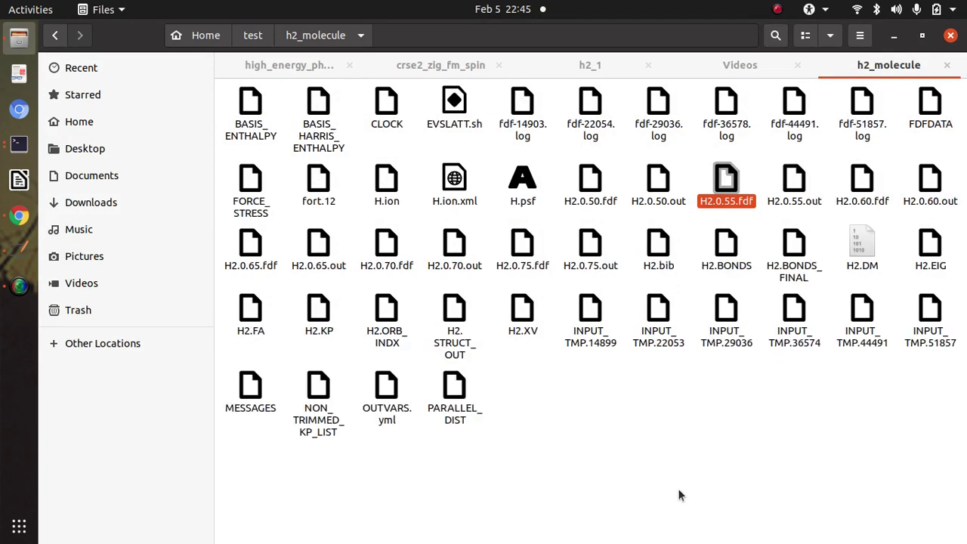
Step: Open a new tab in the running terminal
{"action": "left_click", "coordinate": [19, 143]}
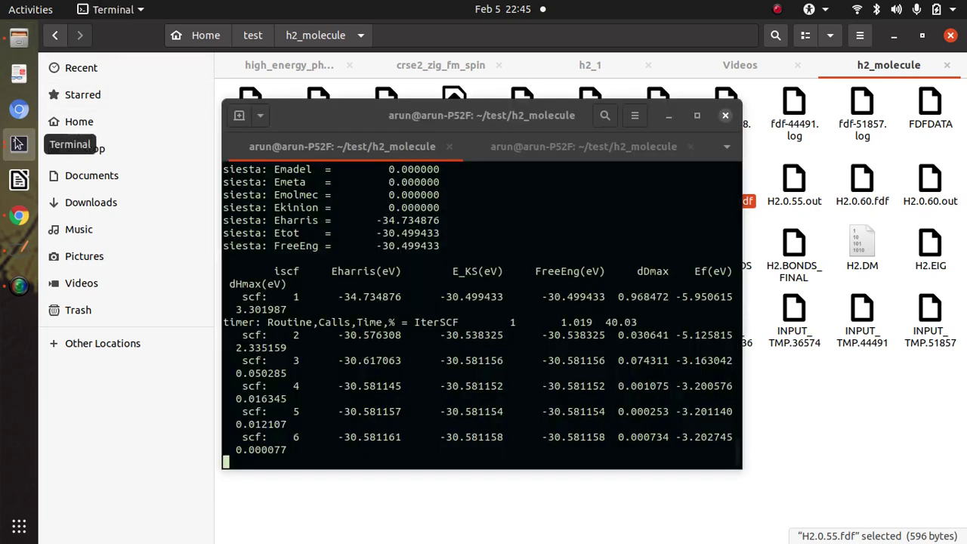
{"action": "right_click", "coordinate": [347, 283]}
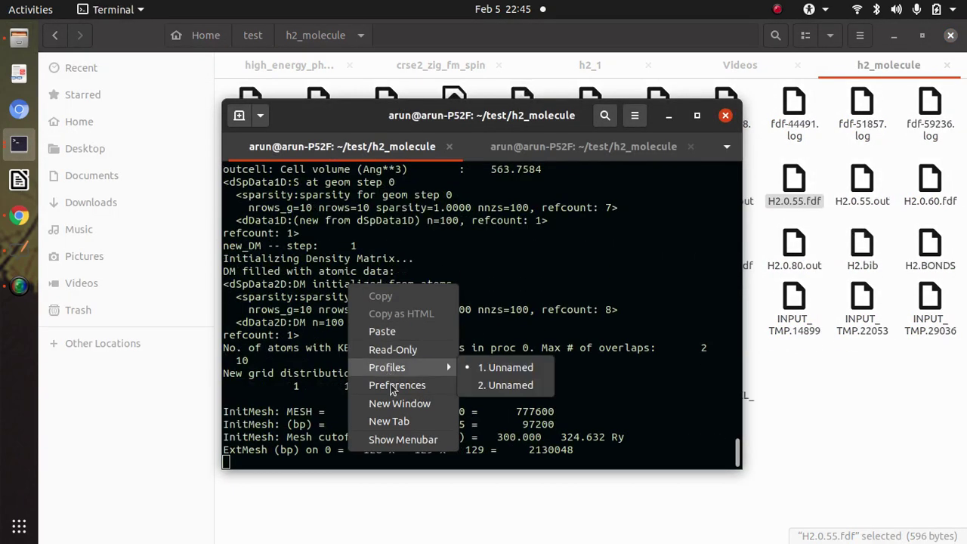
{"action": "left_click", "coordinate": [395, 418]}
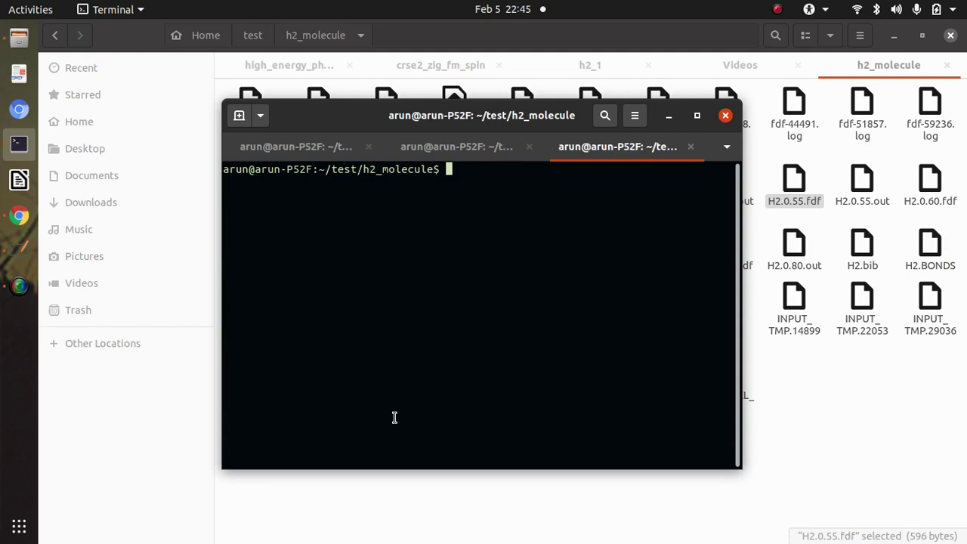
Step: Run grep "Total =" *.out | tee energy.dat to gather every total energy
{"action": "type", "text": "grep \"\""}
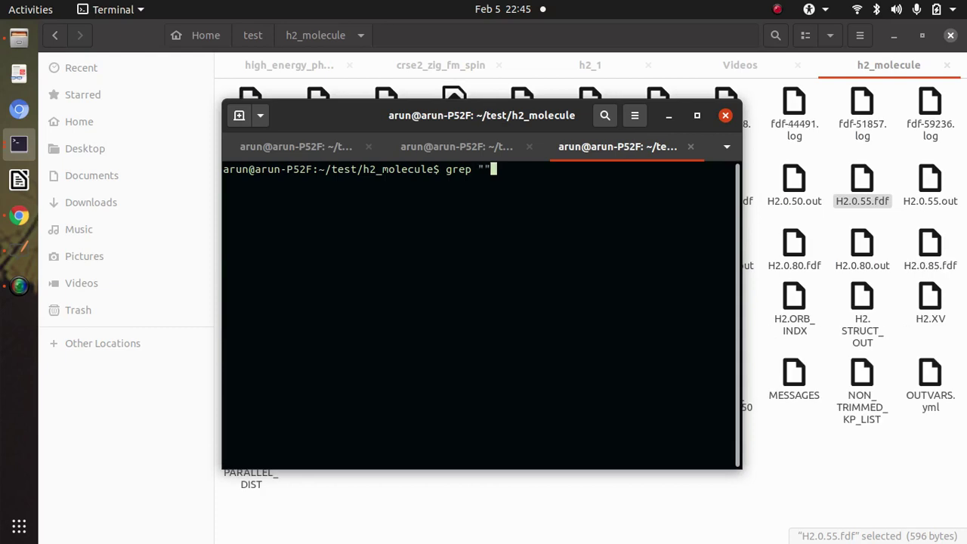
{"action": "key", "text": "Left"}
{"action": "type", "text": "Total ="}
{"action": "key", "text": "Right"}
{"action": "type", "text": "*.o"}
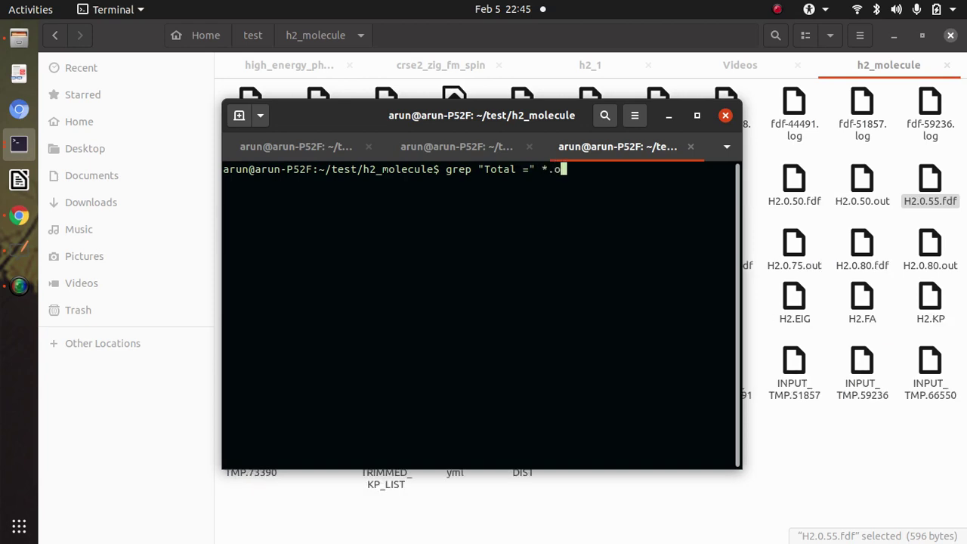
{"action": "type", "text": "ut | tee energy."}
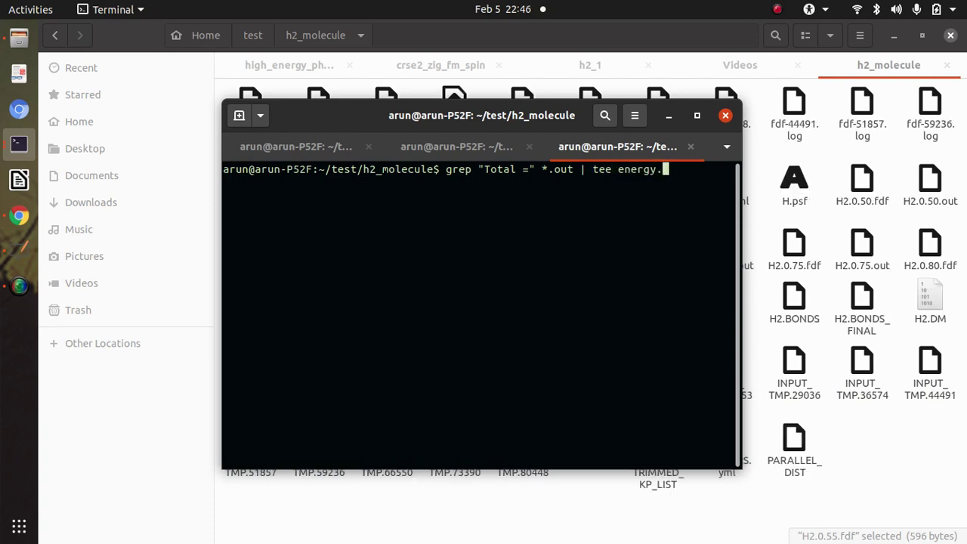
{"action": "key", "text": "BackSpace"}
{"action": "type", "text": "dat"}
{"action": "key", "text": "Return"}
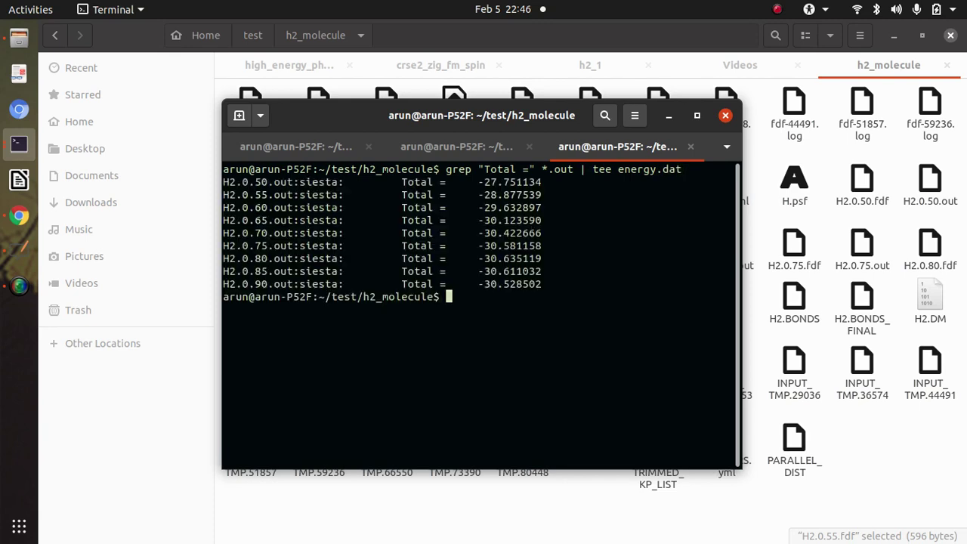
Step: Open energy.dat in gedit and select the leftover label text on line 9
{"action": "type", "text": "gedit en"}
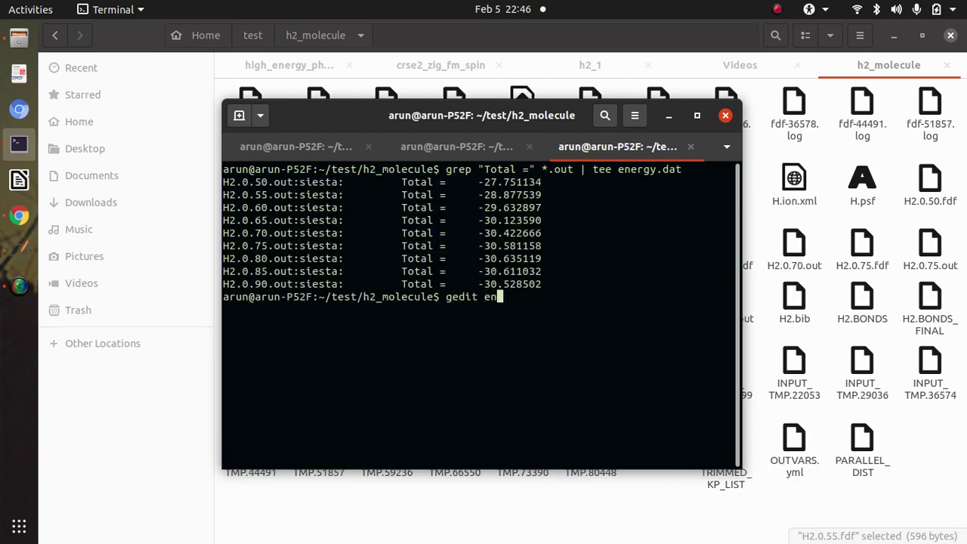
{"action": "key", "text": "Tab"}
{"action": "key", "text": "Return"}
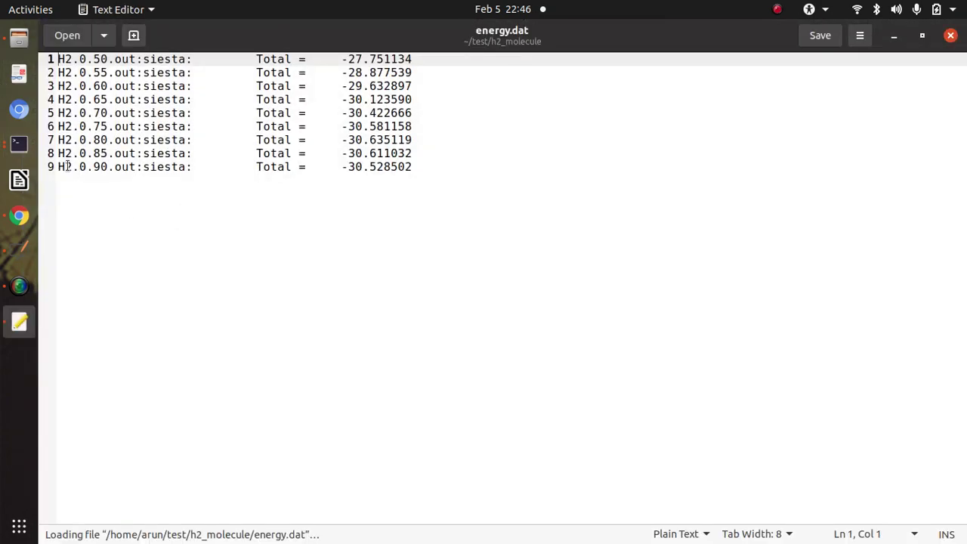
{"action": "left_click_drag", "start_coordinate": [72, 168], "coordinate": [51, 166]}
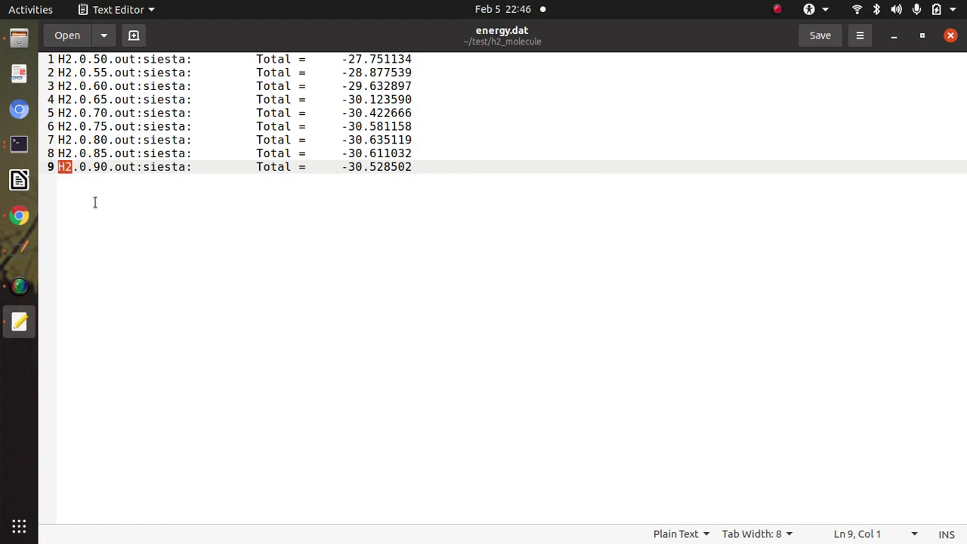
{"action": "key", "text": "End"}
{"action": "left_click_drag", "start_coordinate": [110, 168], "coordinate": [303, 169]}
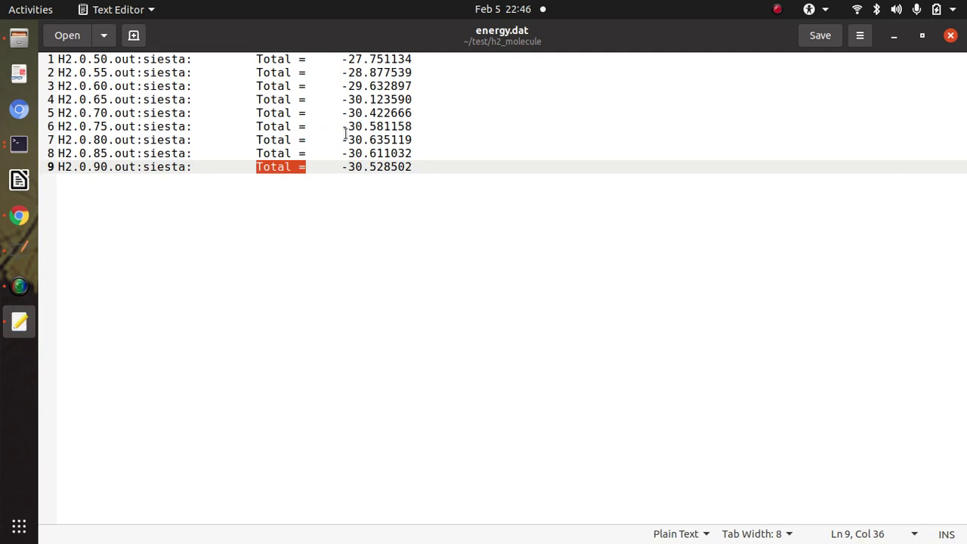
Step: Replace every 'H2.' in energy.dat with nothing
{"action": "key", "text": "ctrl+h"}
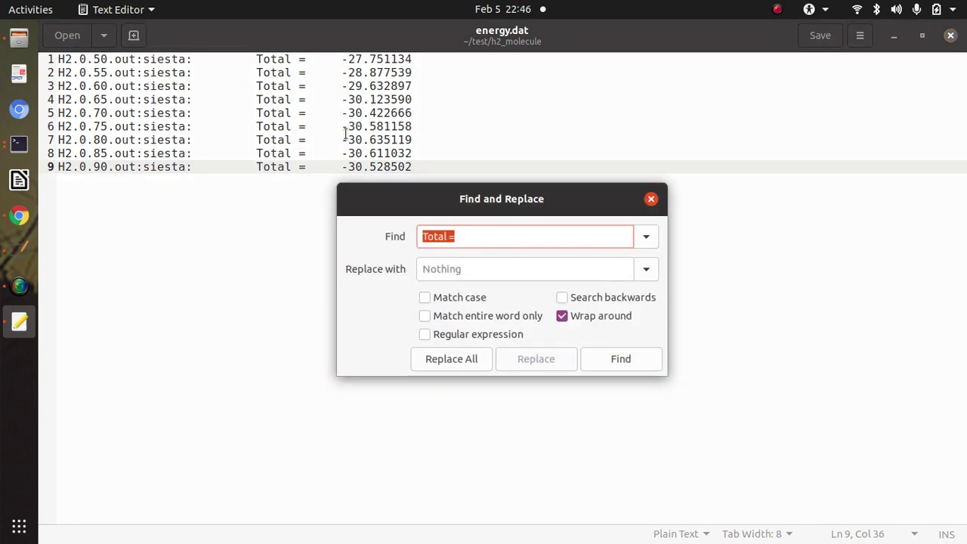
{"action": "left_click", "coordinate": [465, 236]}
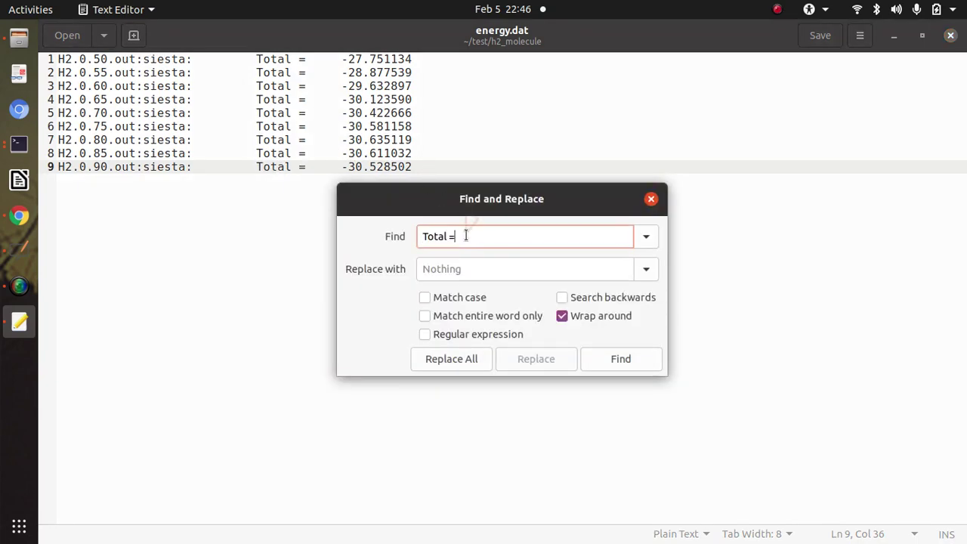
{"action": "left_click_drag", "start_coordinate": [466, 236], "coordinate": [424, 237]}
{"action": "key", "text": "ctrl+c"}
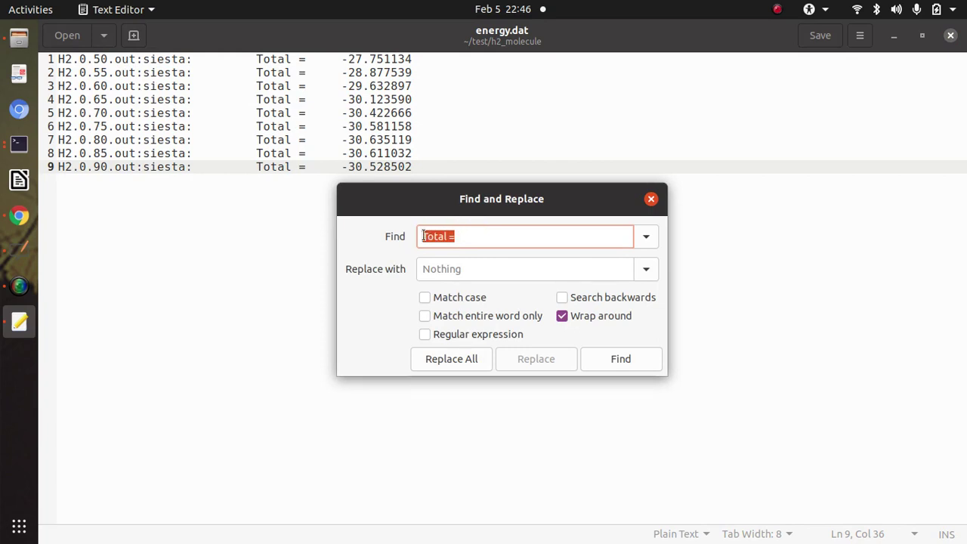
{"action": "type", "text": "H2."}
{"action": "left_click", "coordinate": [458, 359]}
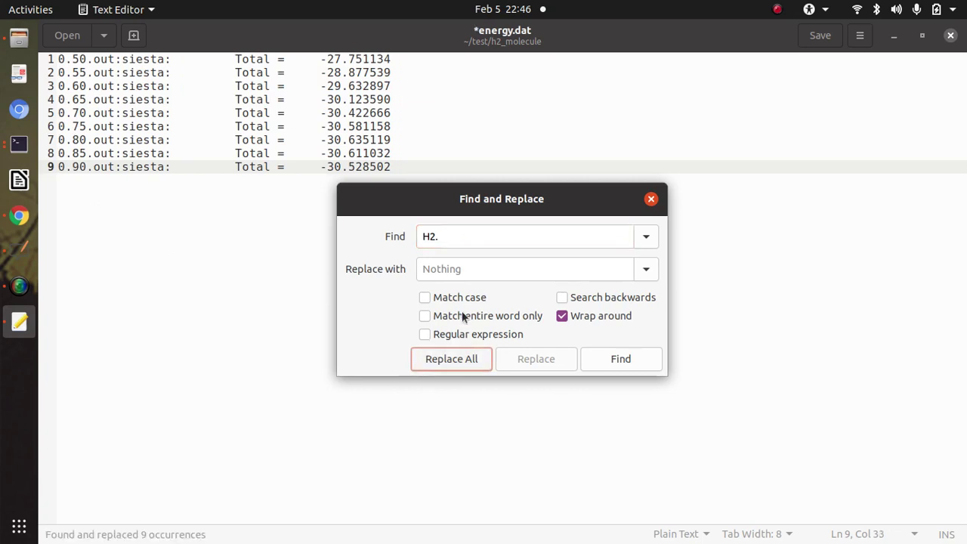
Step: Remove '.out:siesta:' and 'Total =' from all nine lines, then save and close energy.dat
{"action": "left_click_drag", "start_coordinate": [443, 237], "coordinate": [412, 234]}
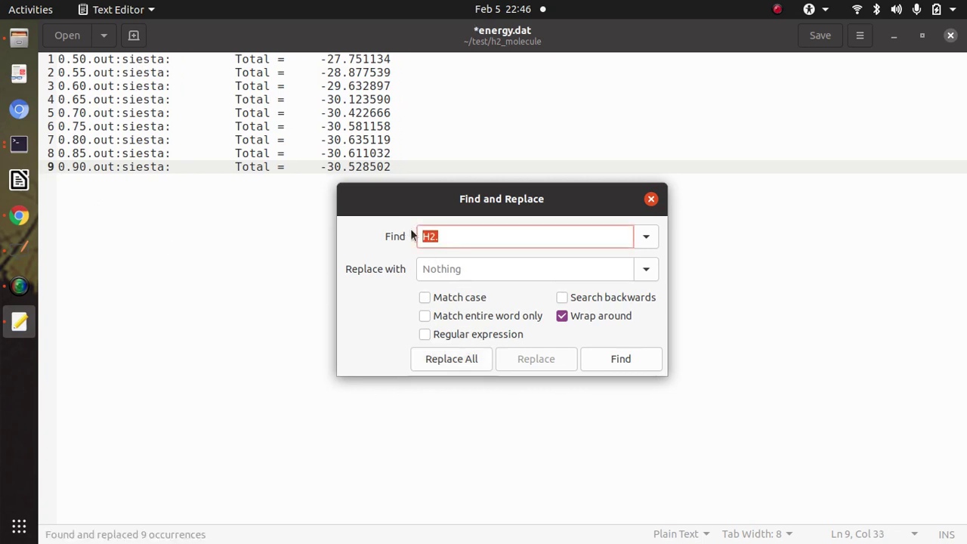
{"action": "type", "text": ".out:siesta"}
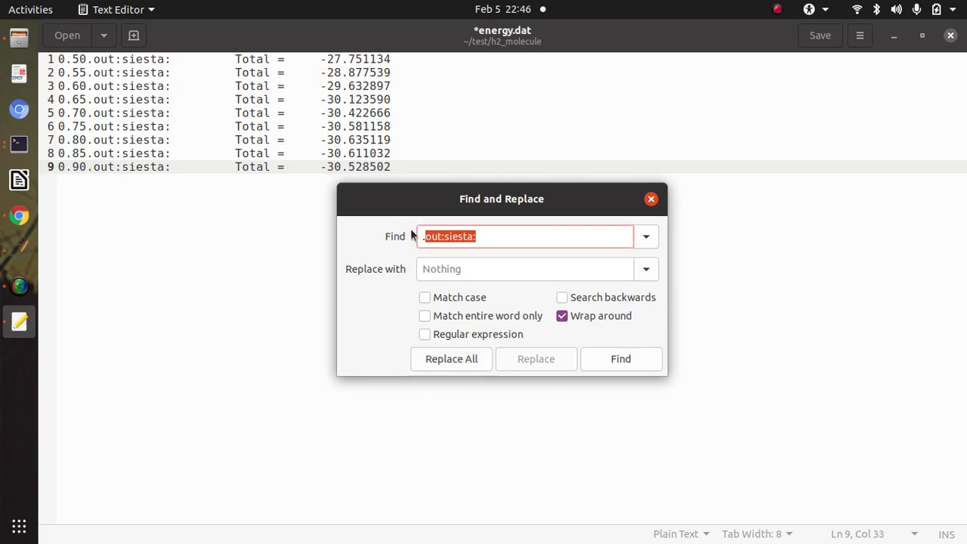
{"action": "left_click", "coordinate": [451, 359]}
{"action": "left_click_drag", "start_coordinate": [474, 237], "coordinate": [382, 214]}
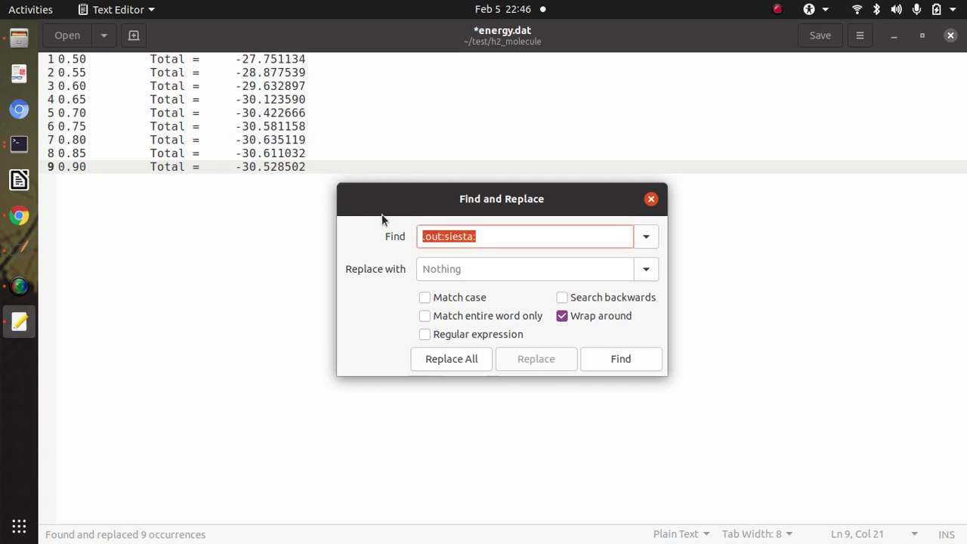
{"action": "key", "text": "ctrl+v"}
{"action": "left_click", "coordinate": [458, 358]}
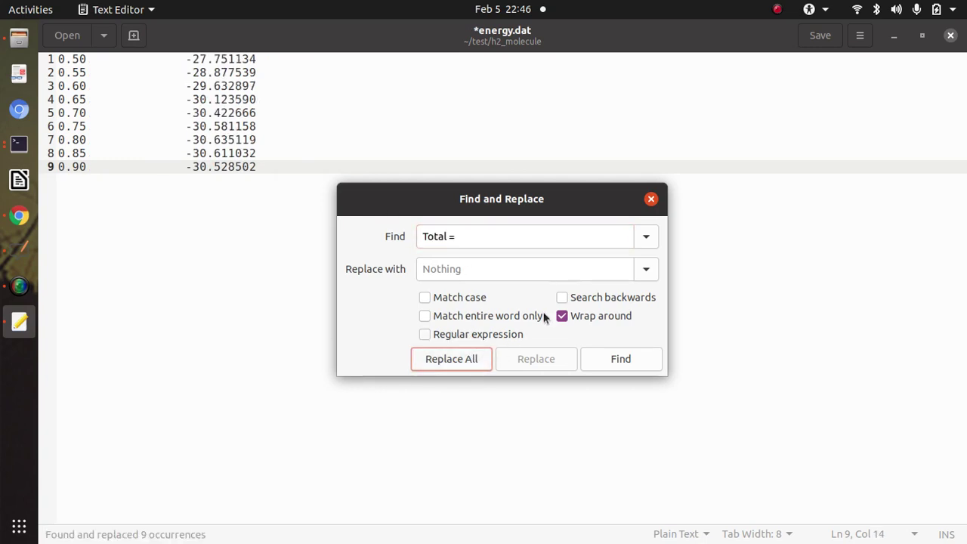
{"action": "left_click", "coordinate": [651, 199]}
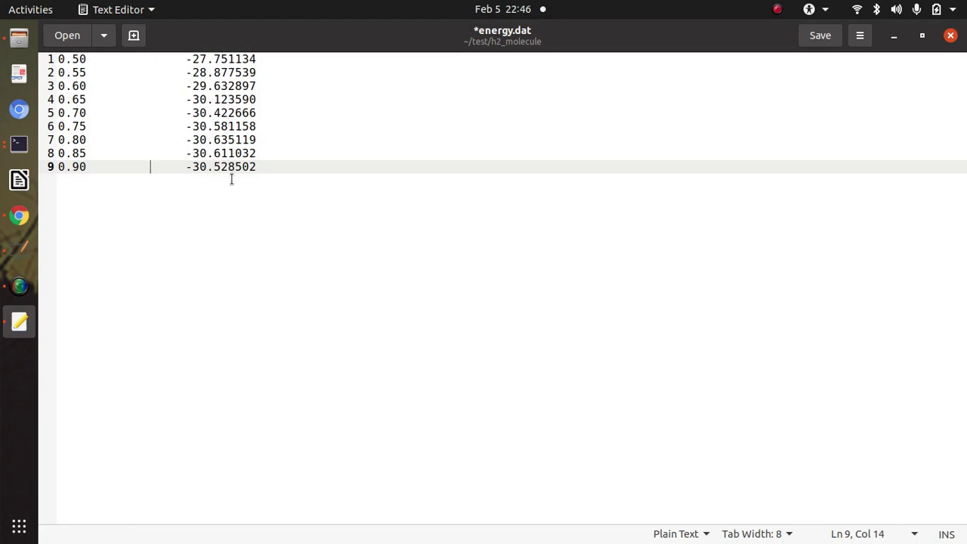
{"action": "left_click", "coordinate": [951, 35]}
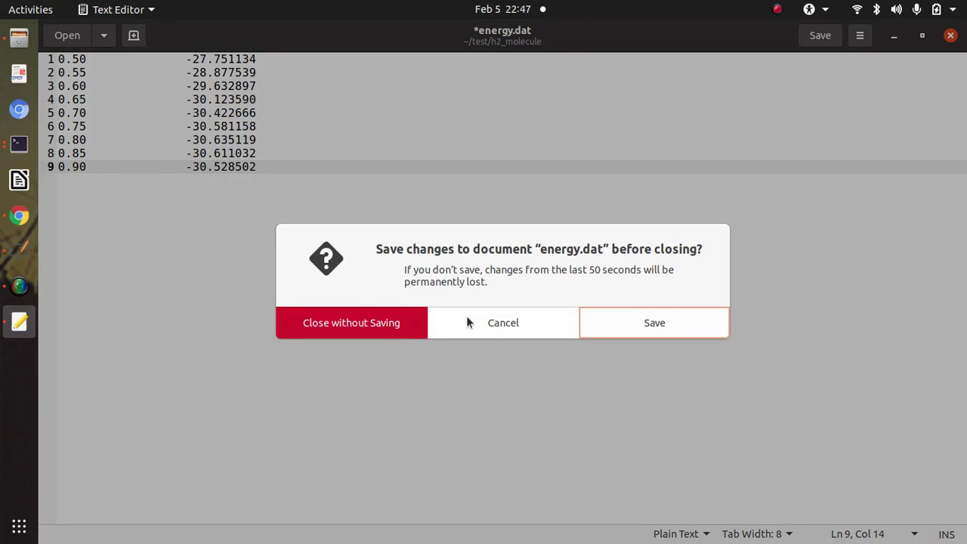
{"action": "left_click", "coordinate": [663, 329]}
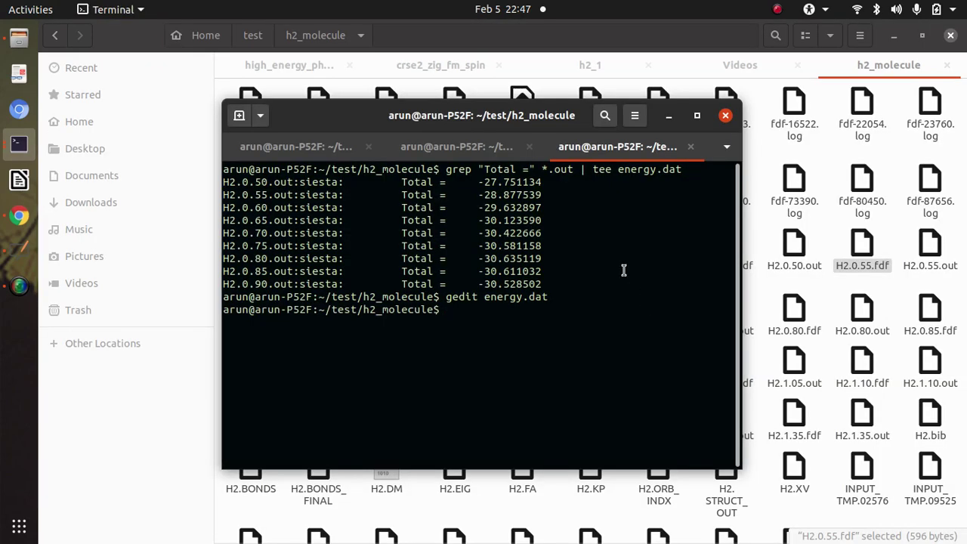
Step: Rerun 'xmgrace energy.dat' from the h2_1 terminal and maximize the plot to view the whole curve
{"action": "left_click", "coordinate": [12, 148]}
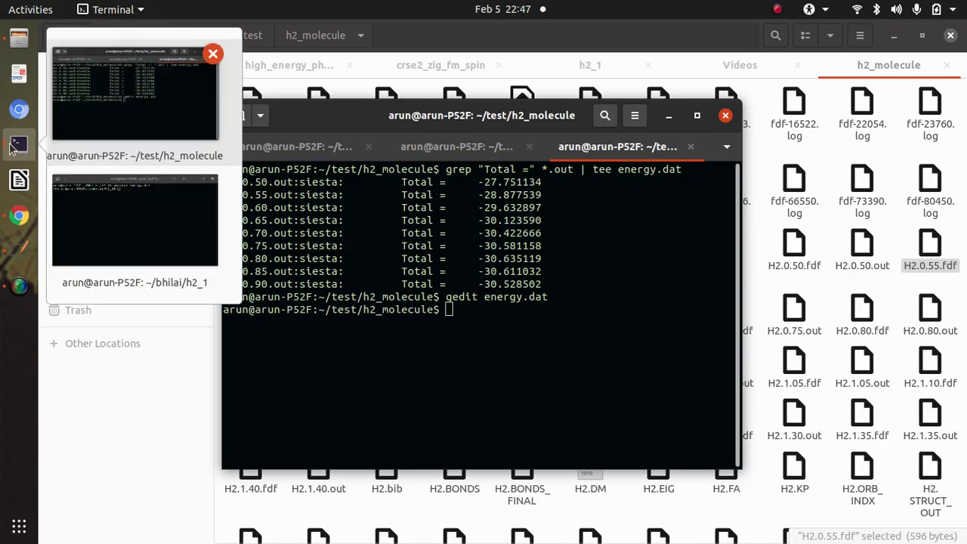
{"action": "left_click", "coordinate": [131, 227]}
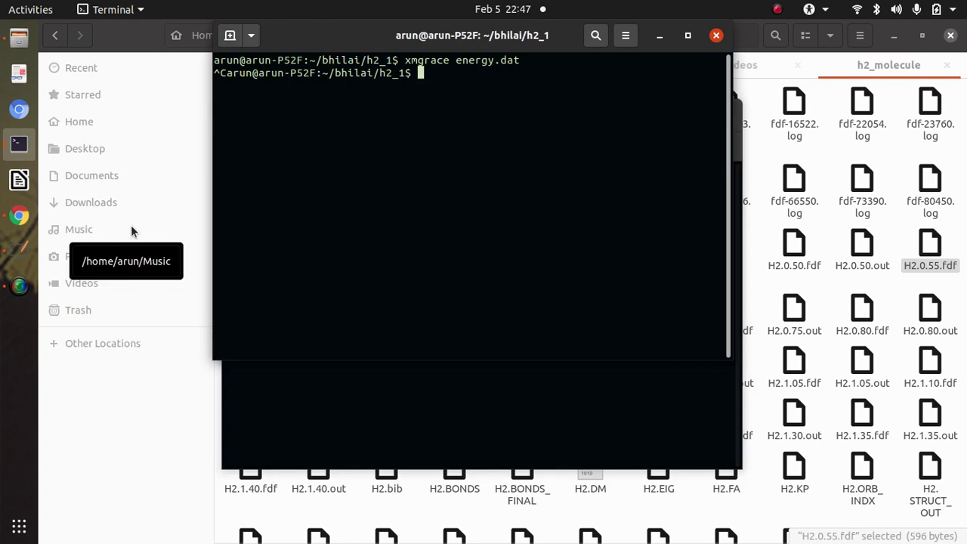
{"action": "key", "text": "Up"}
{"action": "key", "text": "Return"}
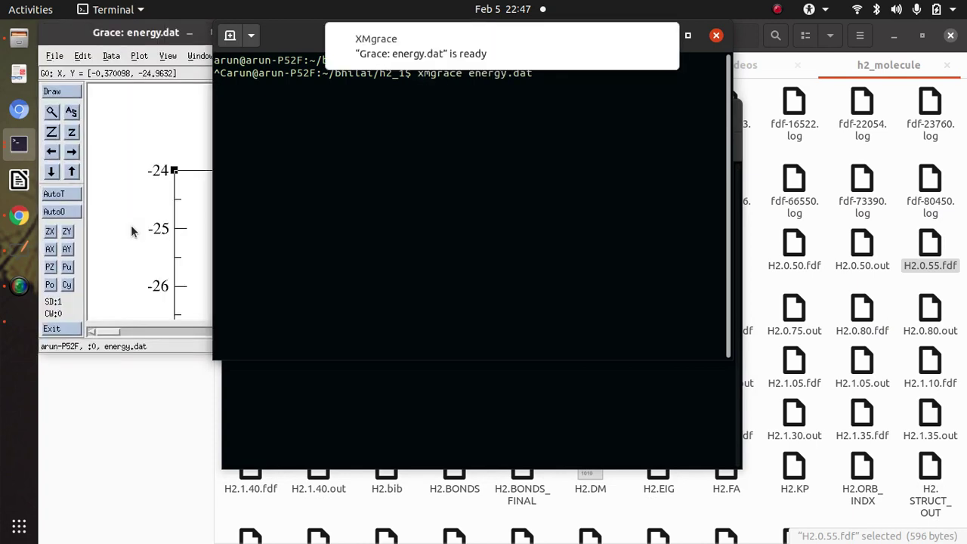
{"action": "left_click", "coordinate": [119, 136]}
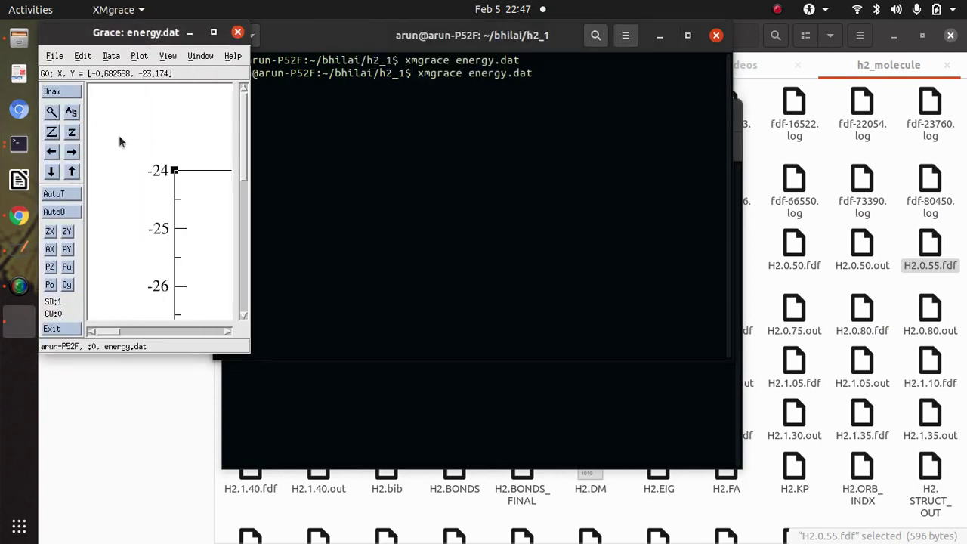
{"action": "left_click", "coordinate": [212, 31]}
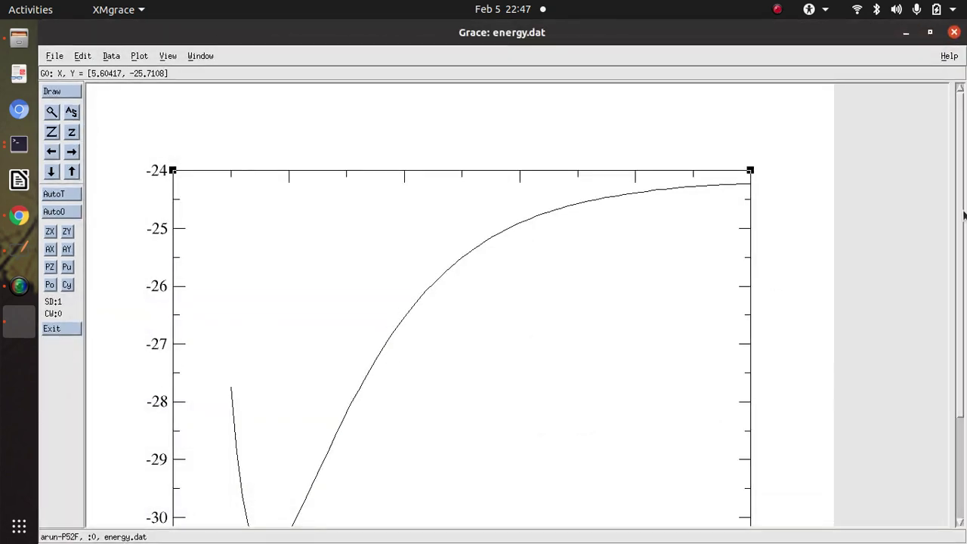
{"action": "scroll", "coordinate": [960, 217], "scroll_direction": "down", "scroll_amount": 3}
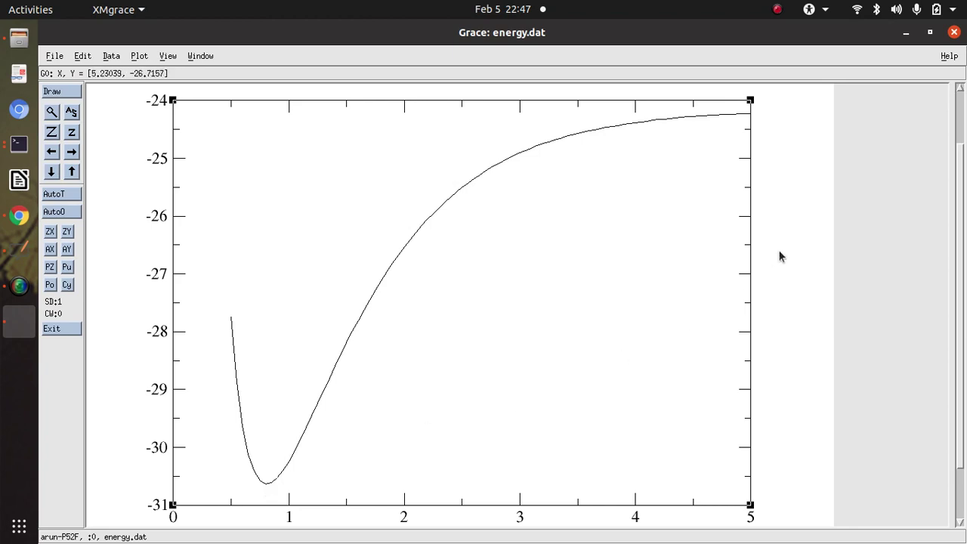
{"action": "double_click", "coordinate": [273, 484]}
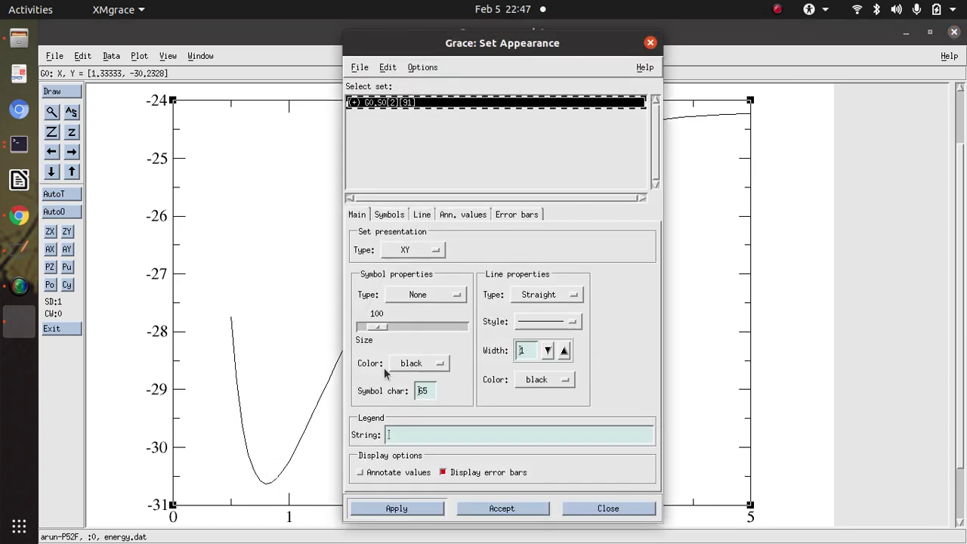
{"action": "double_click", "coordinate": [370, 104]}
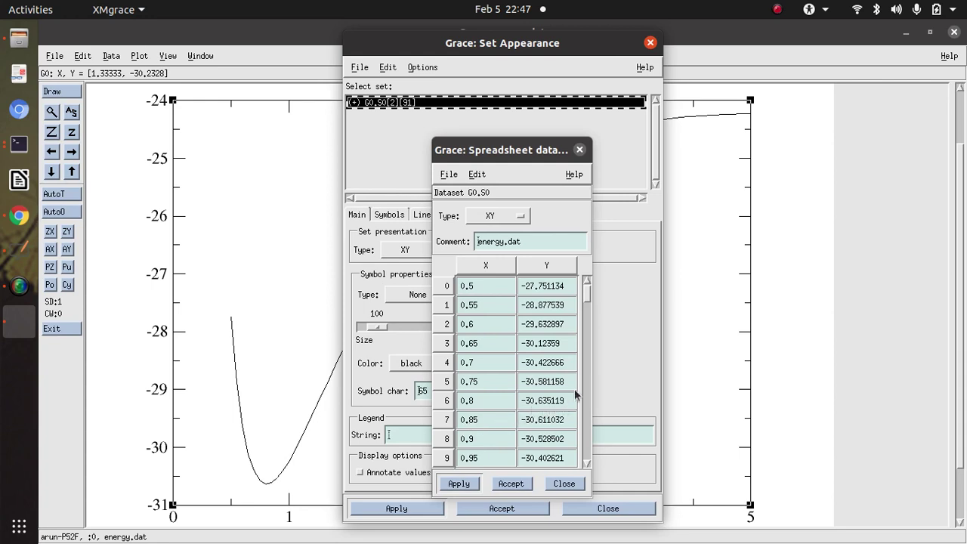
{"action": "left_click_drag", "start_coordinate": [596, 301], "coordinate": [589, 490]}
{"action": "scroll", "coordinate": [575, 453], "scroll_direction": "up", "scroll_amount": 2}
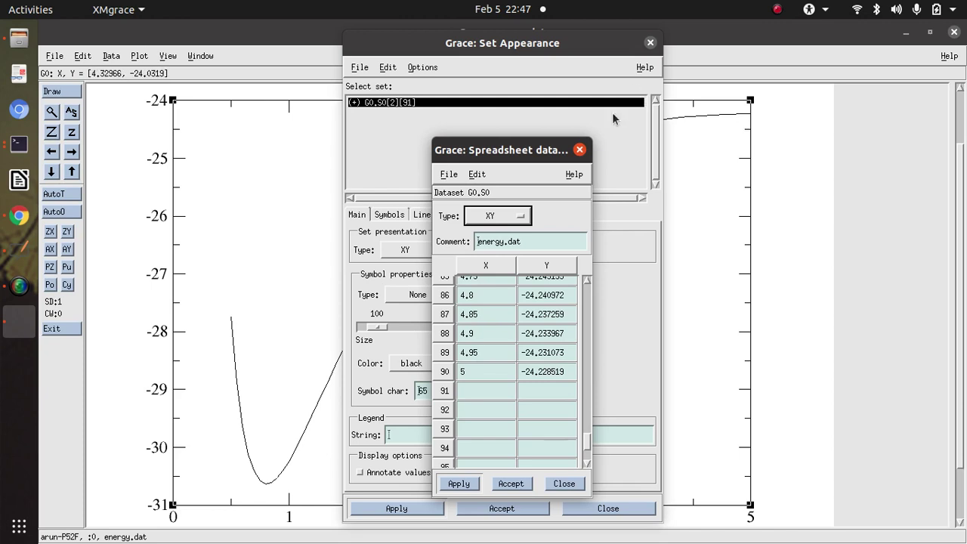
{"action": "left_click", "coordinate": [580, 149]}
{"action": "left_click", "coordinate": [650, 42]}
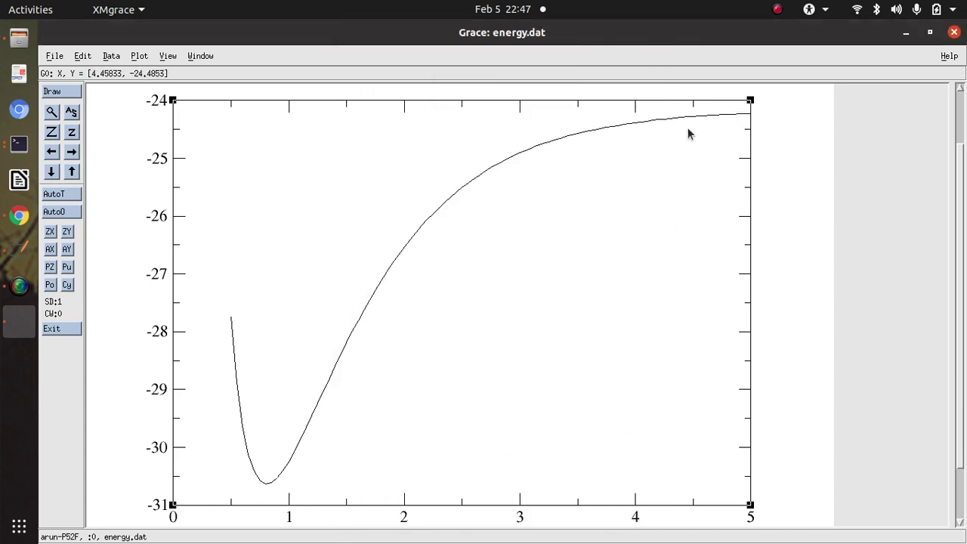
Step: Minimize Grace and open page 2 of the OpenBoard notes in board mode
{"action": "left_click", "coordinate": [906, 33]}
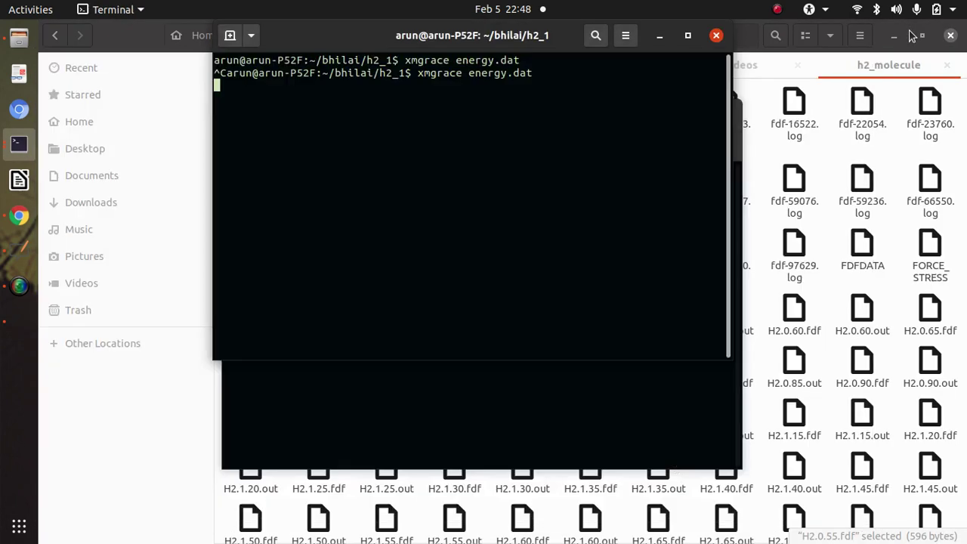
{"action": "left_click", "coordinate": [19, 251]}
{"action": "left_click", "coordinate": [18, 321]}
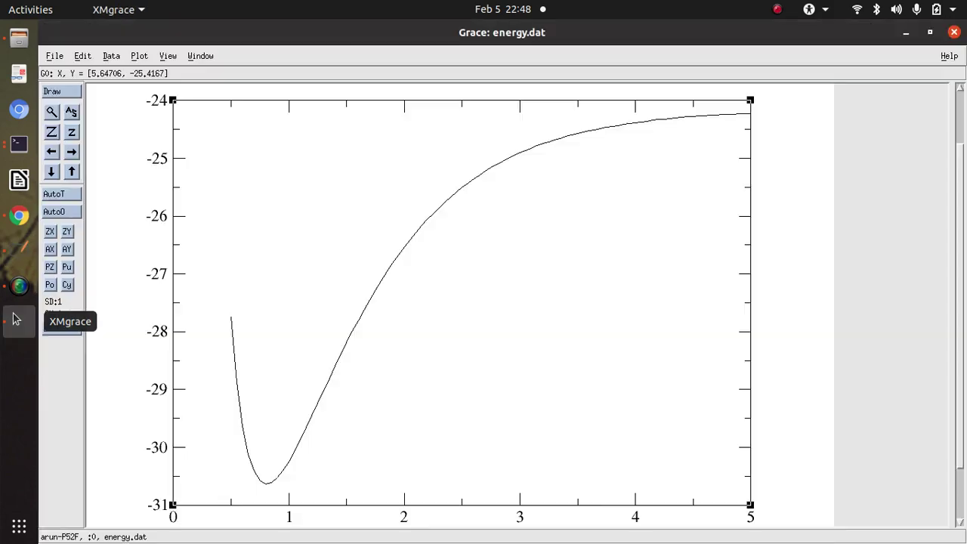
{"action": "left_click", "coordinate": [19, 250]}
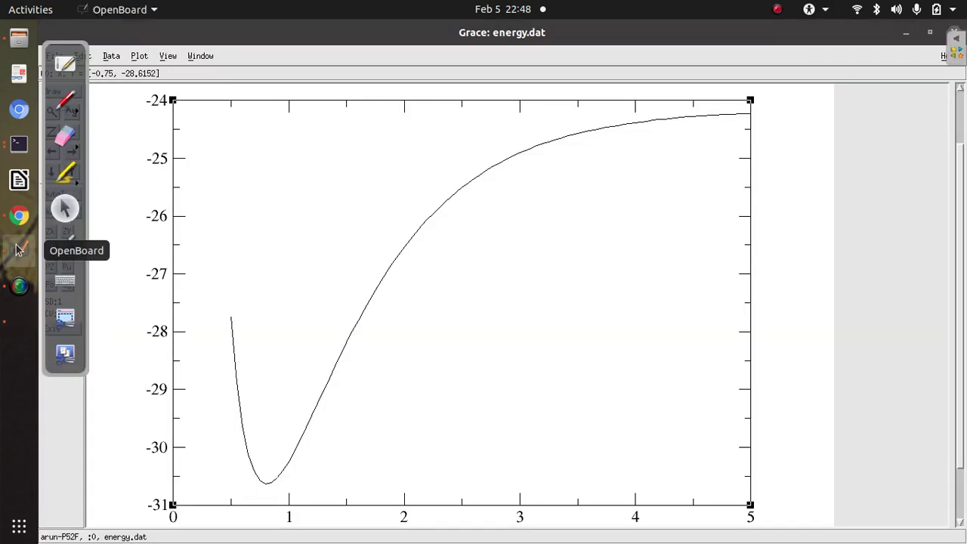
{"action": "left_click", "coordinate": [56, 68]}
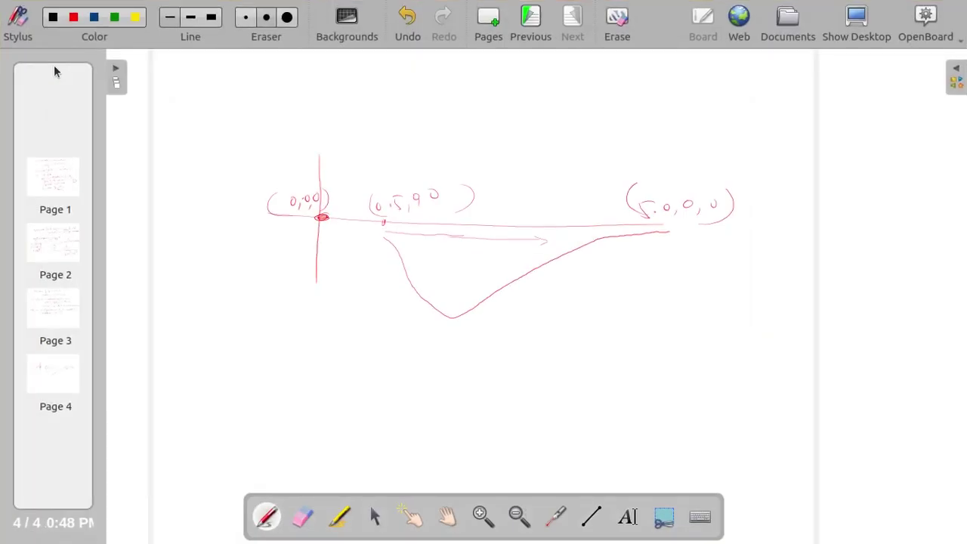
{"action": "left_click", "coordinate": [70, 316]}
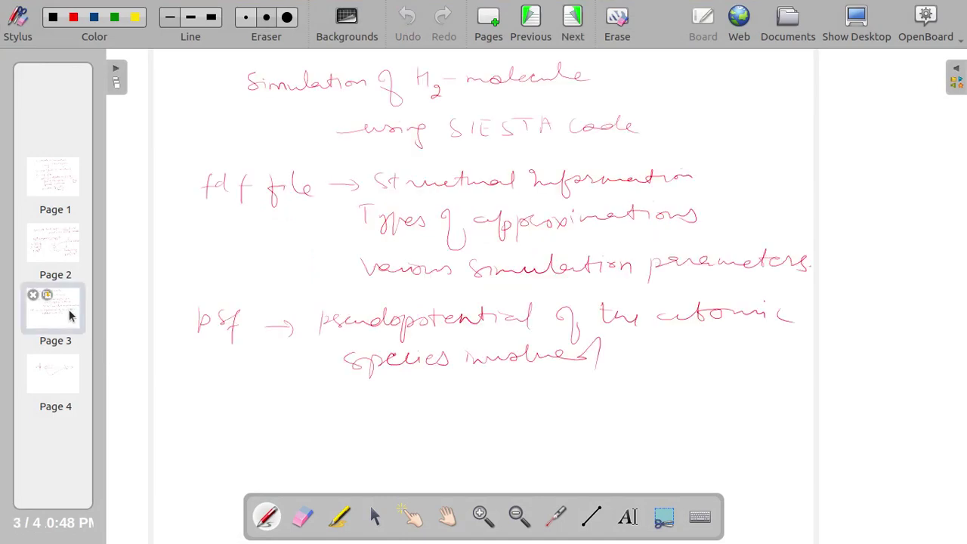
{"action": "left_click", "coordinate": [56, 242]}
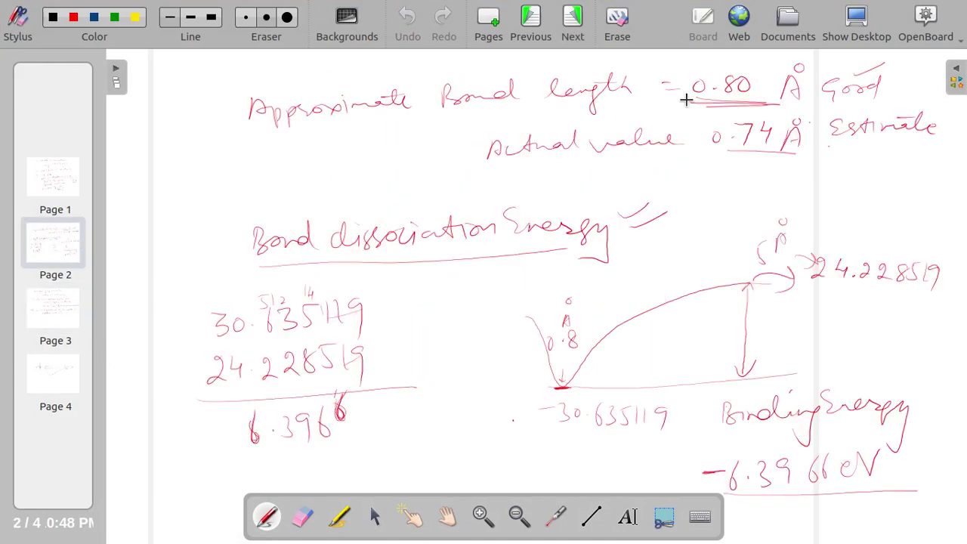
Step: Underline actual value 0.74 Å, the 5 Å energy, the -30.635119 minimum and -6.3966 eV
{"action": "left_click", "coordinate": [816, 109]}
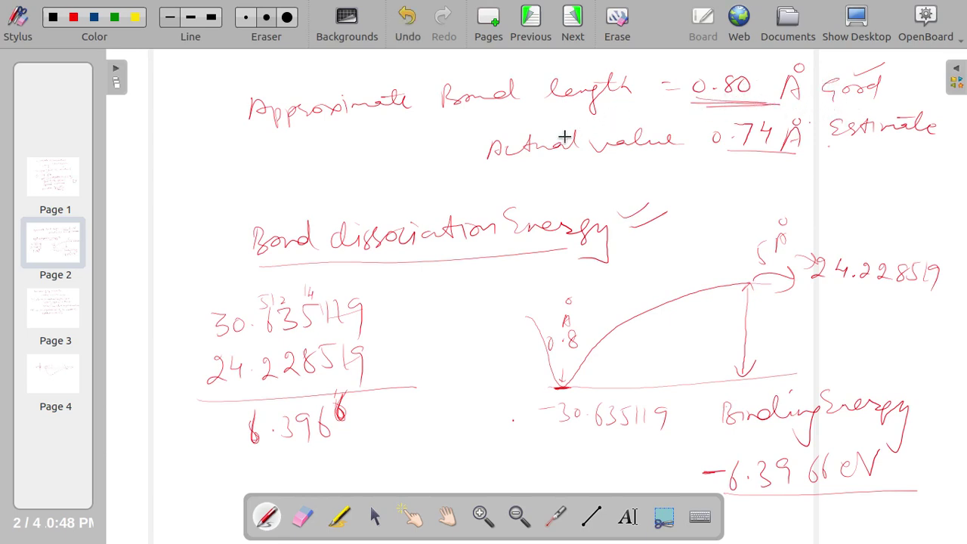
{"action": "left_click_drag", "start_coordinate": [492, 159], "coordinate": [754, 158]}
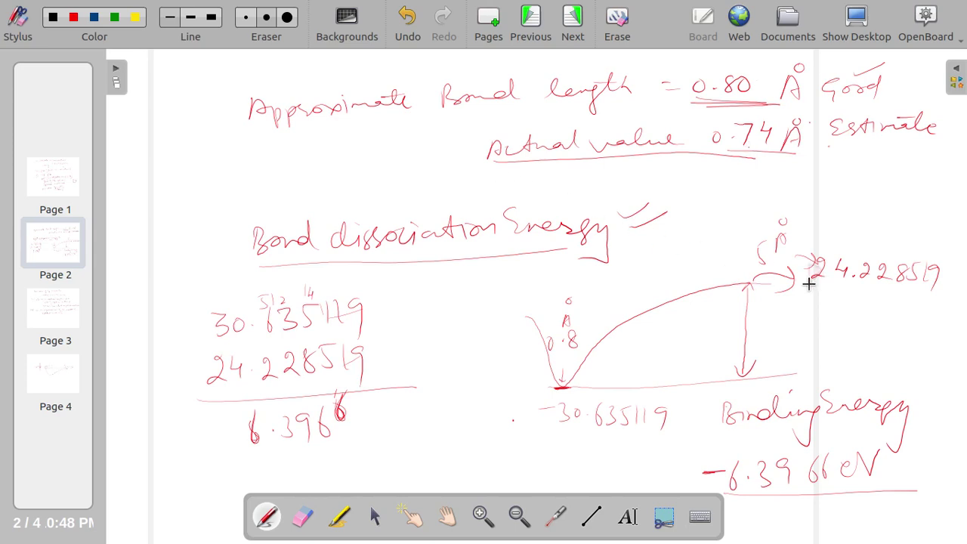
{"action": "left_click_drag", "start_coordinate": [811, 286], "coordinate": [864, 291]}
{"action": "left_click_drag", "start_coordinate": [561, 436], "coordinate": [659, 437]}
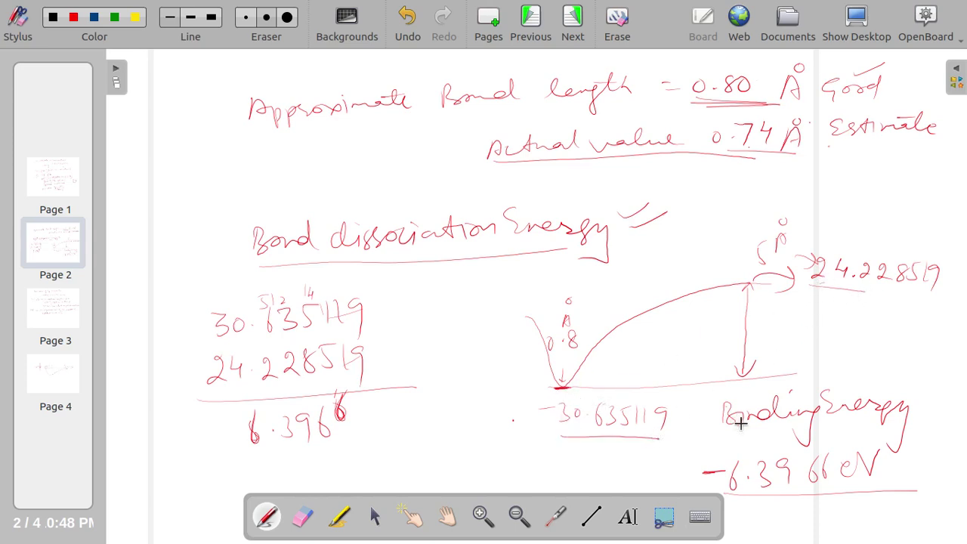
{"action": "left_click_drag", "start_coordinate": [726, 496], "coordinate": [922, 503]}
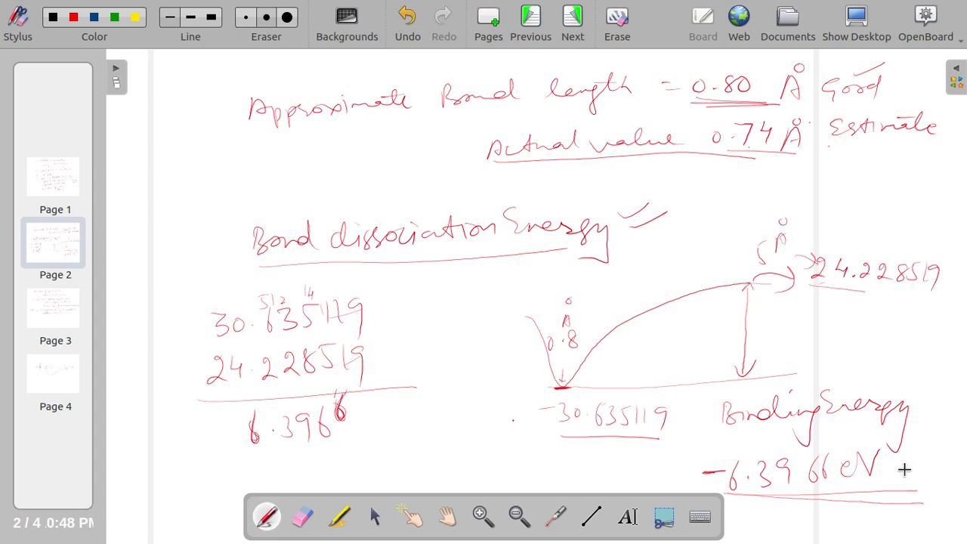